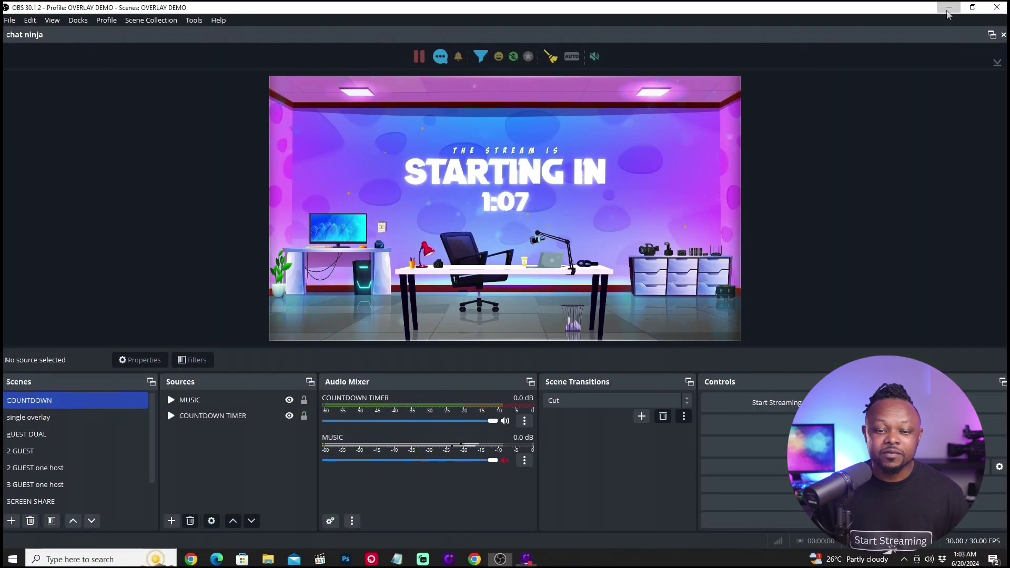
Step: Minimize OBS and load streamtoolz.com in Chrome
left_click(947, 10)
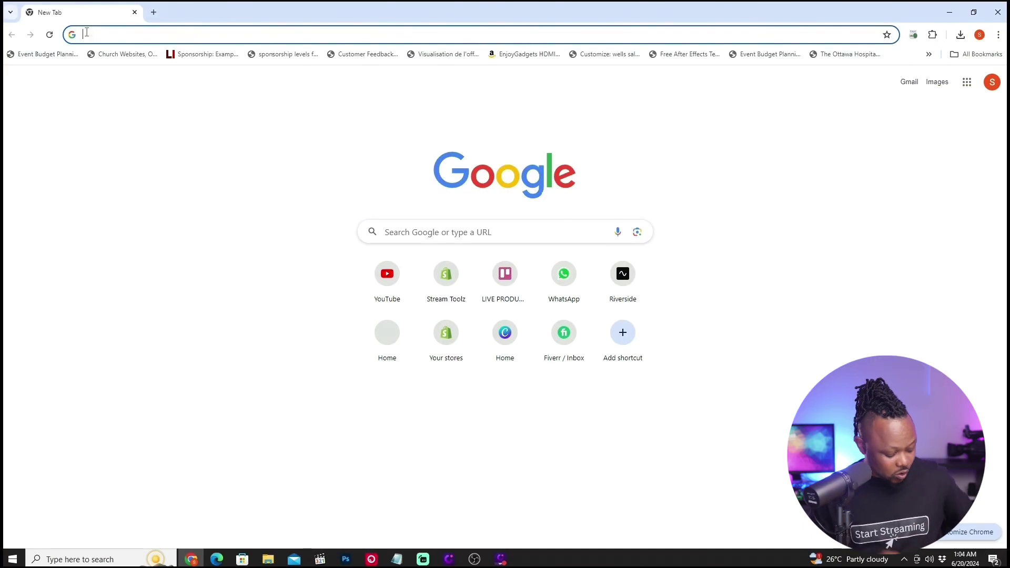
type("streamtoolz.com")
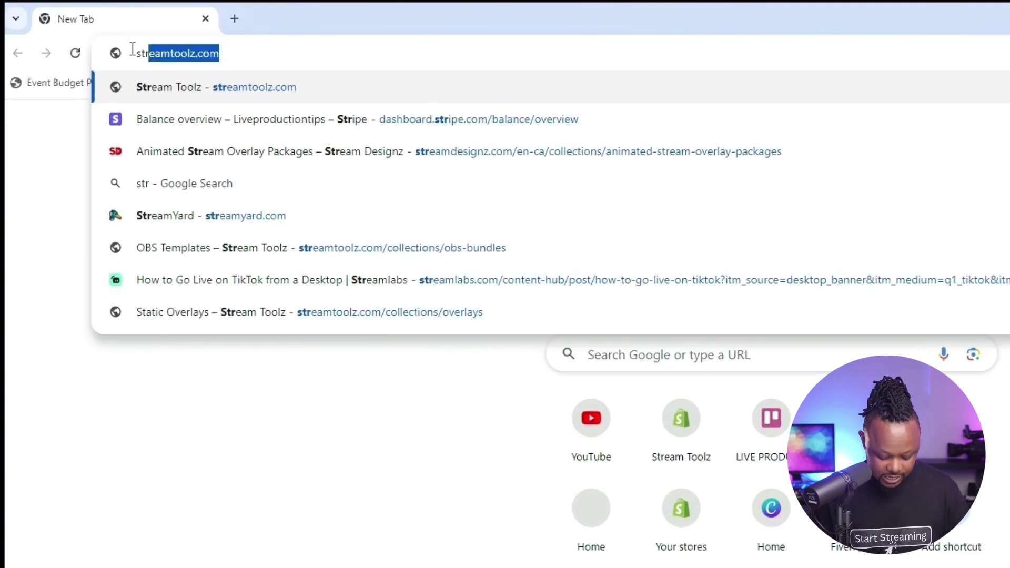
key("Return")
Step: Scroll down the Stream Toolz home page to the grid of overlay packs
scroll(281, 247, "down", 5)
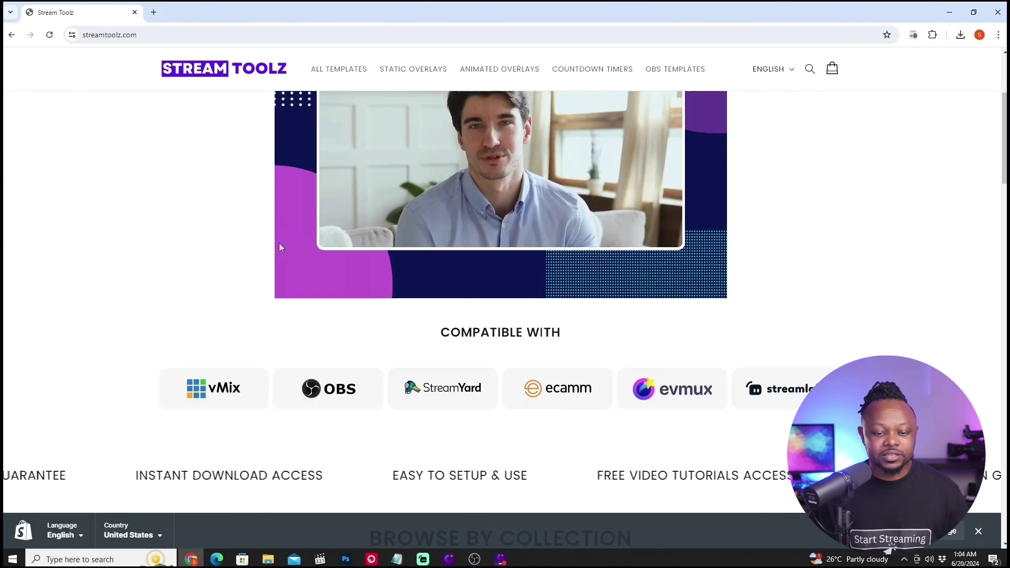
scroll(279, 245, "up", 5)
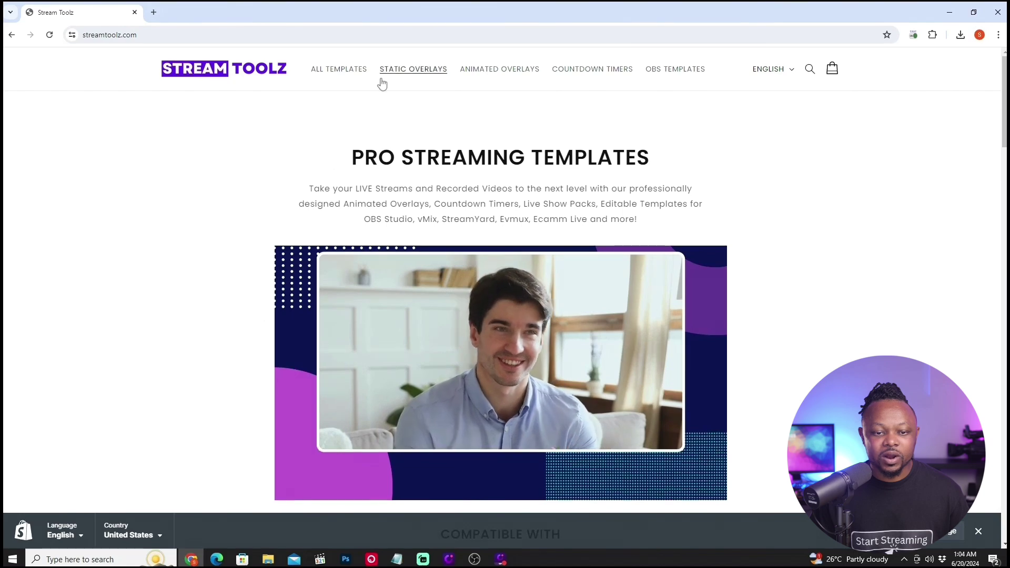
scroll(346, 258, "down", 10)
scroll(301, 258, "up", 3)
scroll(302, 257, "down", 3)
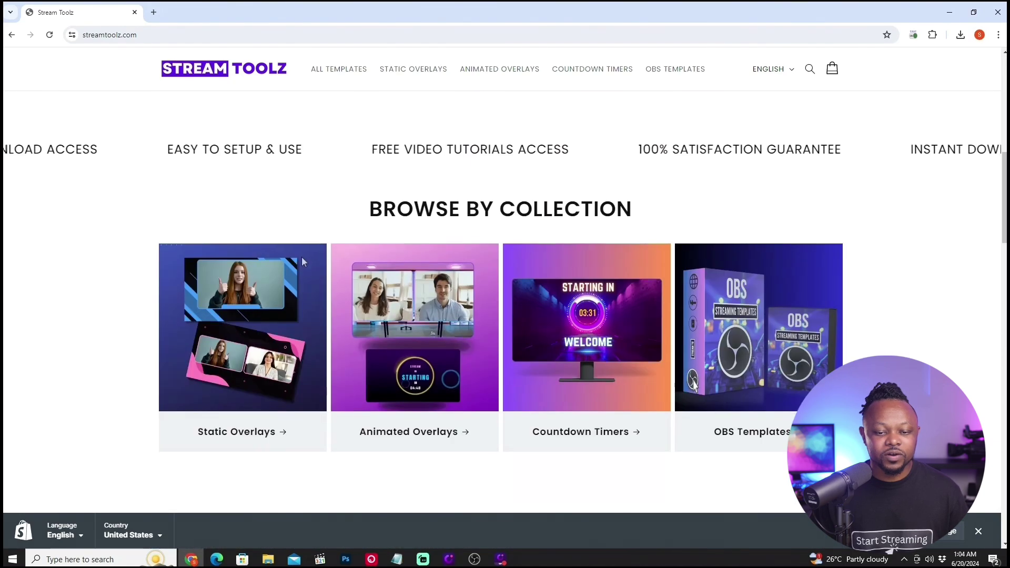
scroll(301, 258, "down", 10)
scroll(257, 158, "up", 2)
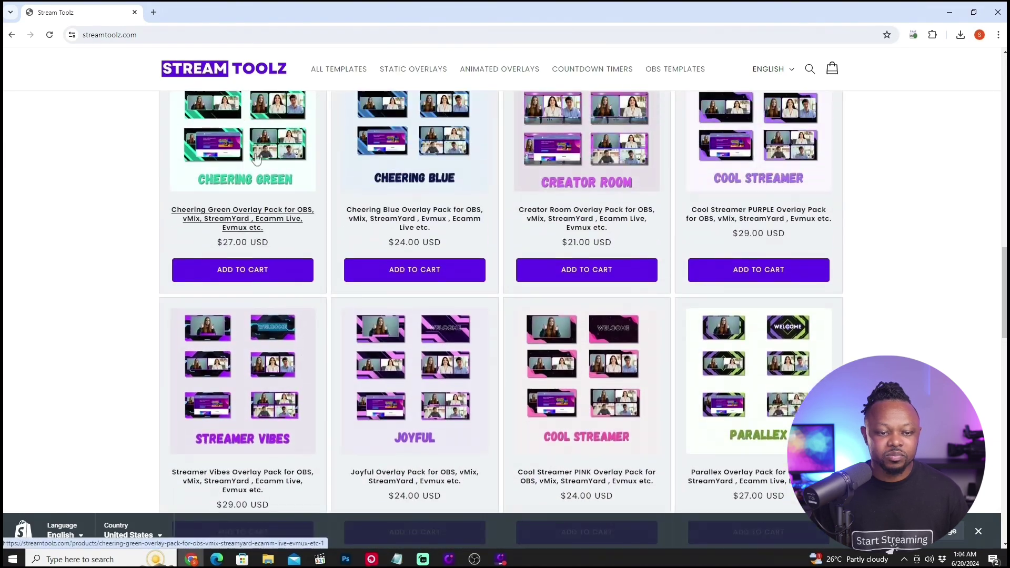
Step: Open the Cheering Green pack page, then the Animated Overlays collection
left_click(256, 158)
scroll(255, 136, "down", 3)
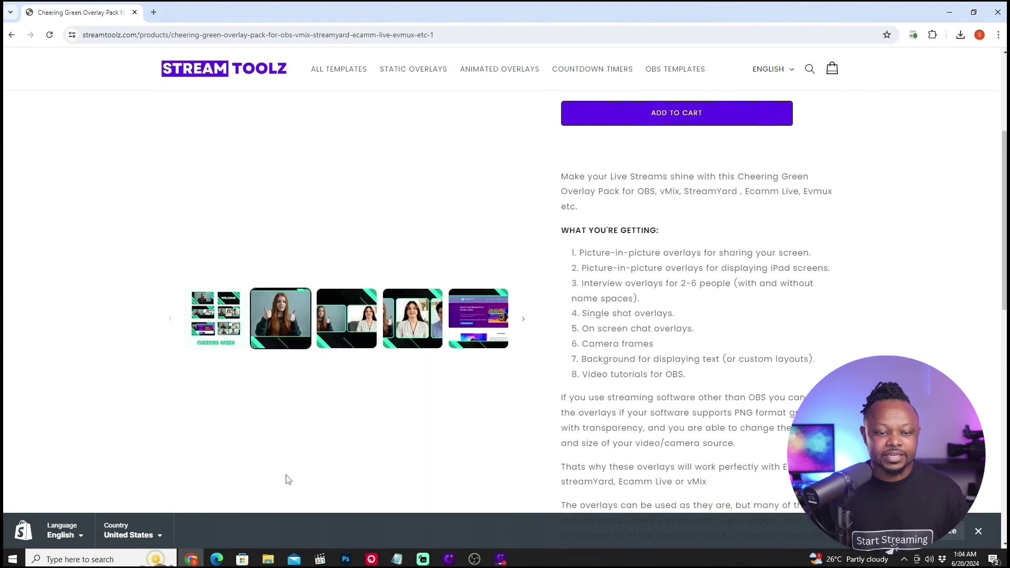
left_click(499, 70)
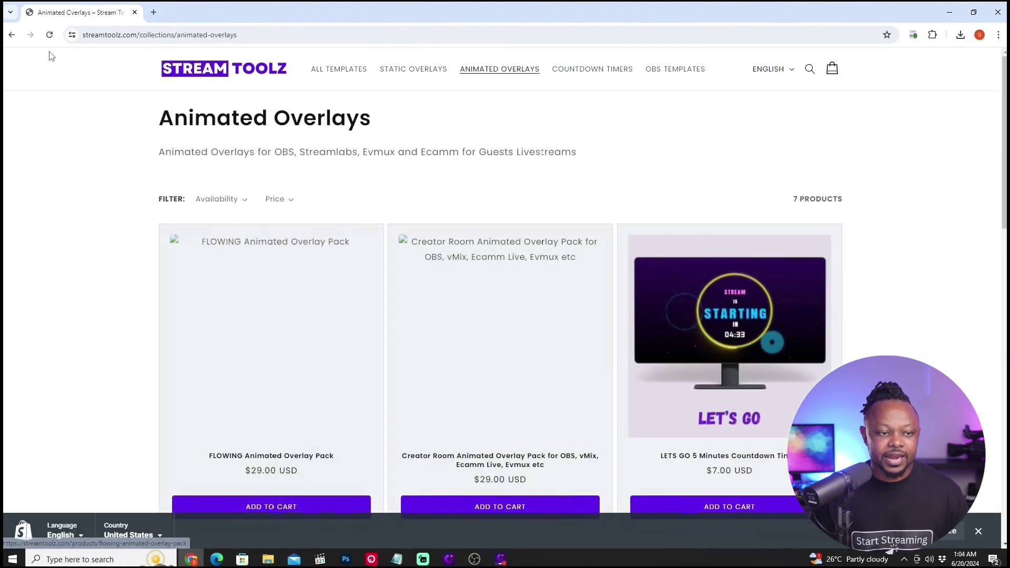
scroll(508, 184, "down", 3)
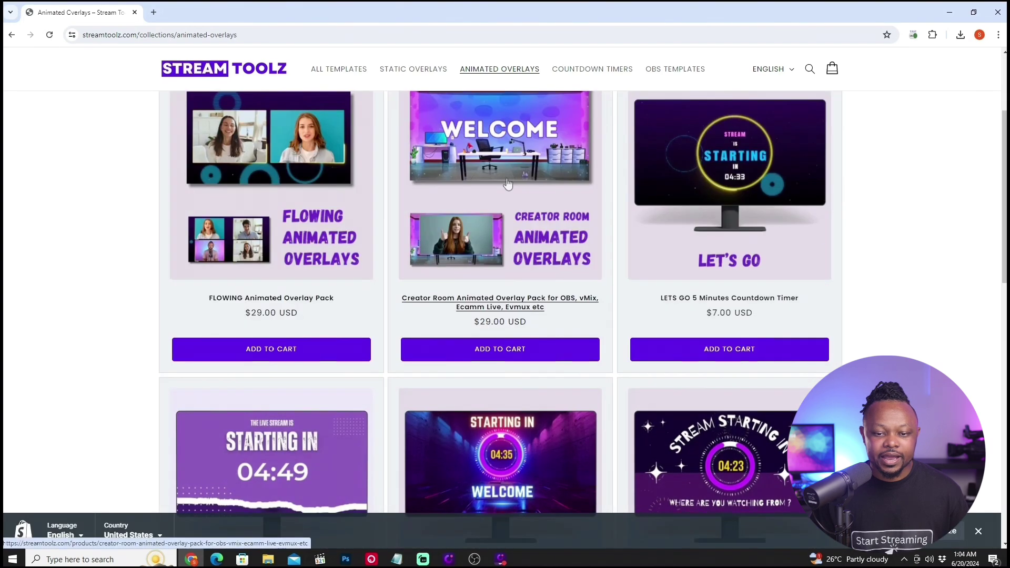
Step: Open the Creator Room animated overlay pack and browse its preview
left_click(507, 184)
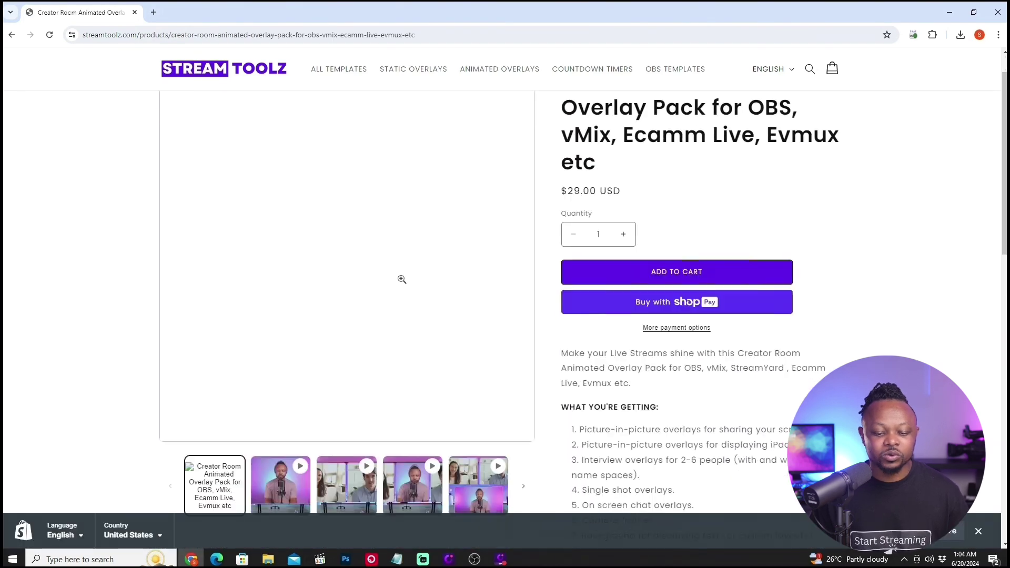
scroll(402, 279, "down", 10)
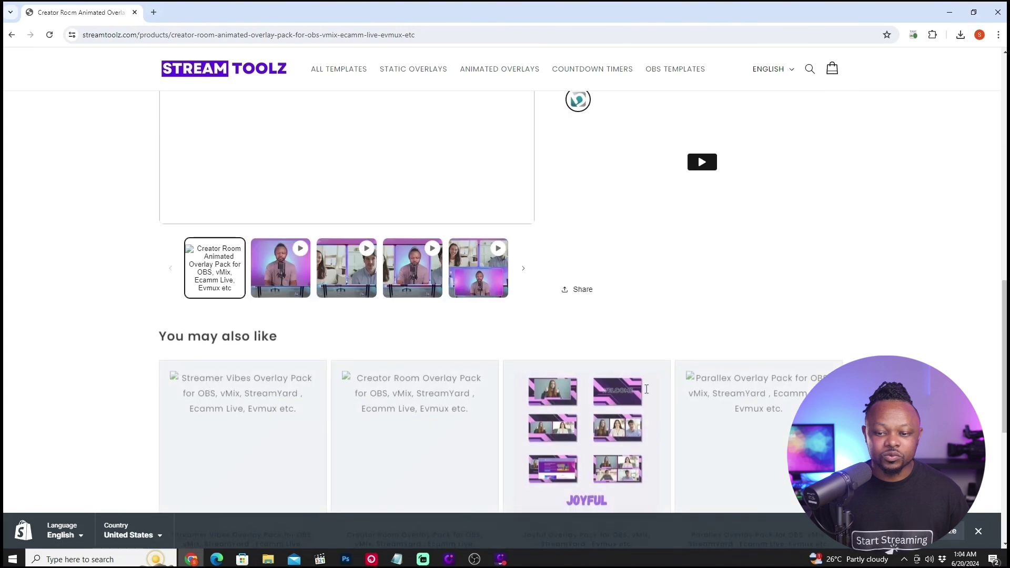
scroll(665, 284, "up", 4)
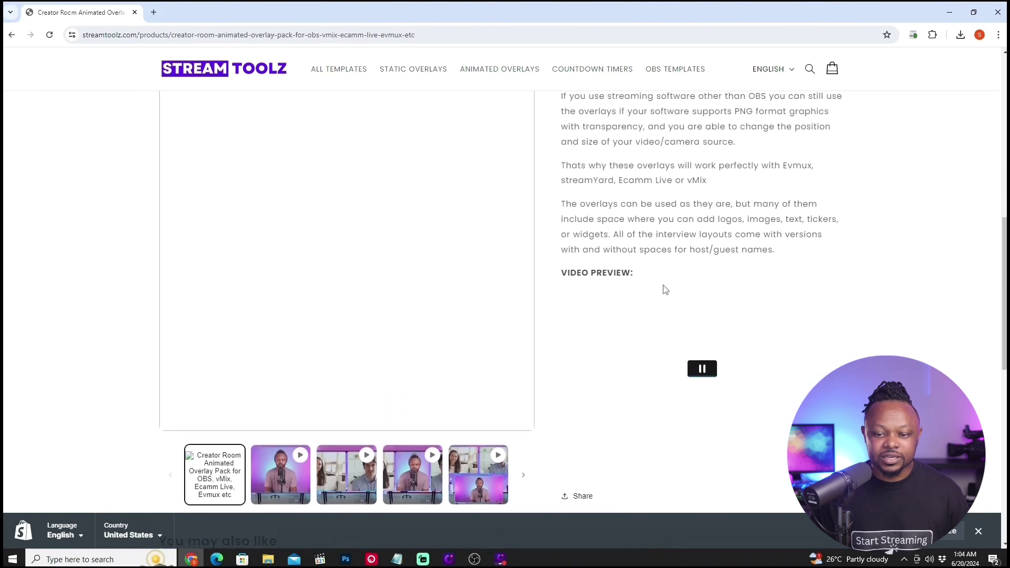
scroll(663, 289, "down", 2)
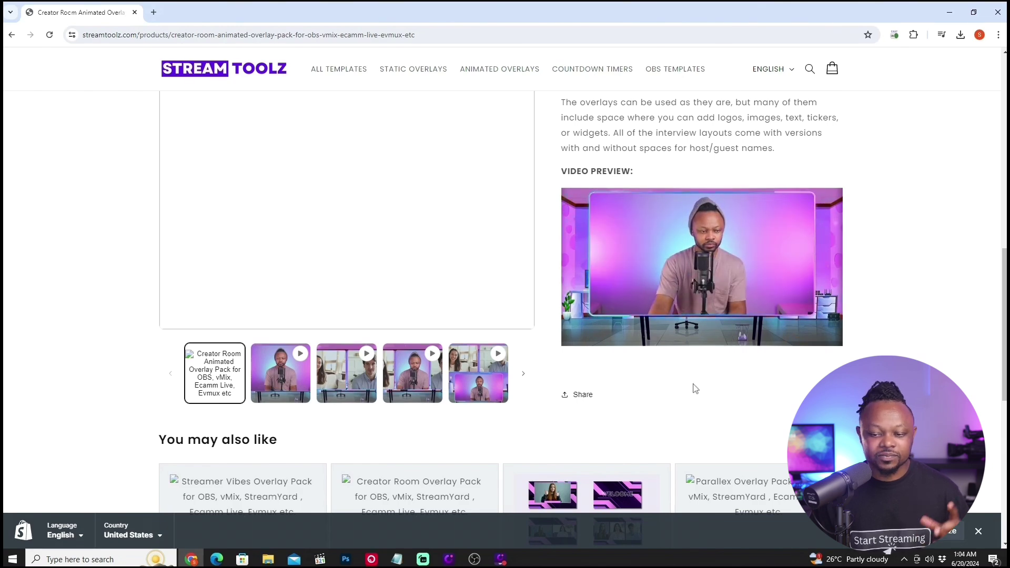
scroll(696, 388, "up", 3)
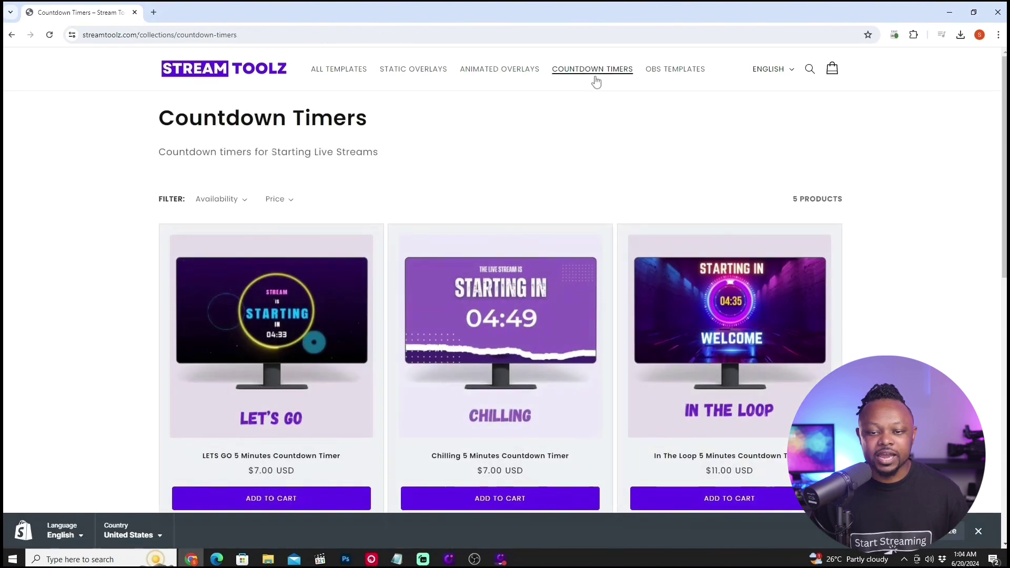
Step: Scroll to the In The Loop 5 Minutes Countdown Timer and start its video preview
scroll(151, 309, "down", 4)
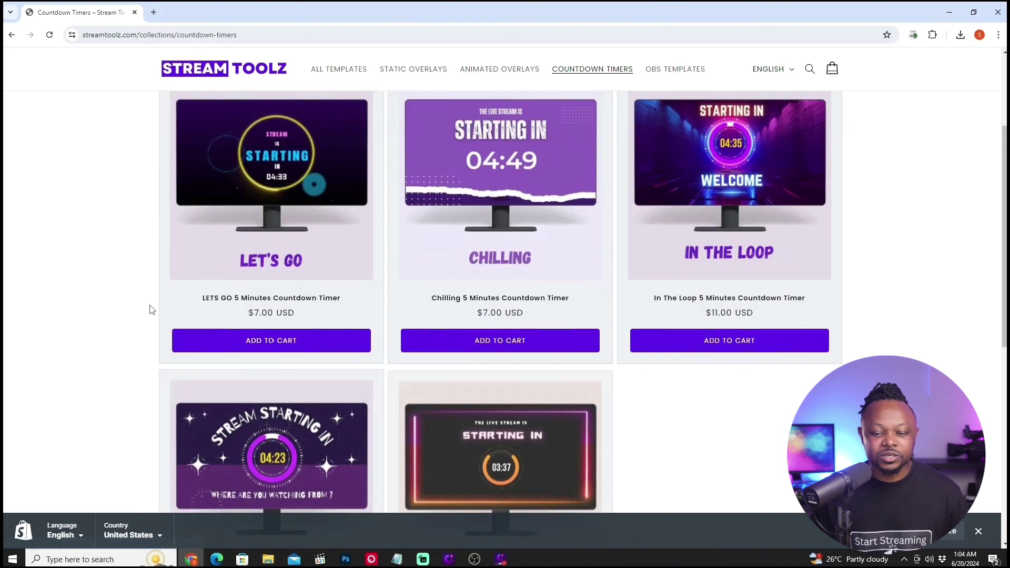
scroll(267, 357, "down", 1)
scroll(267, 358, "up", 4)
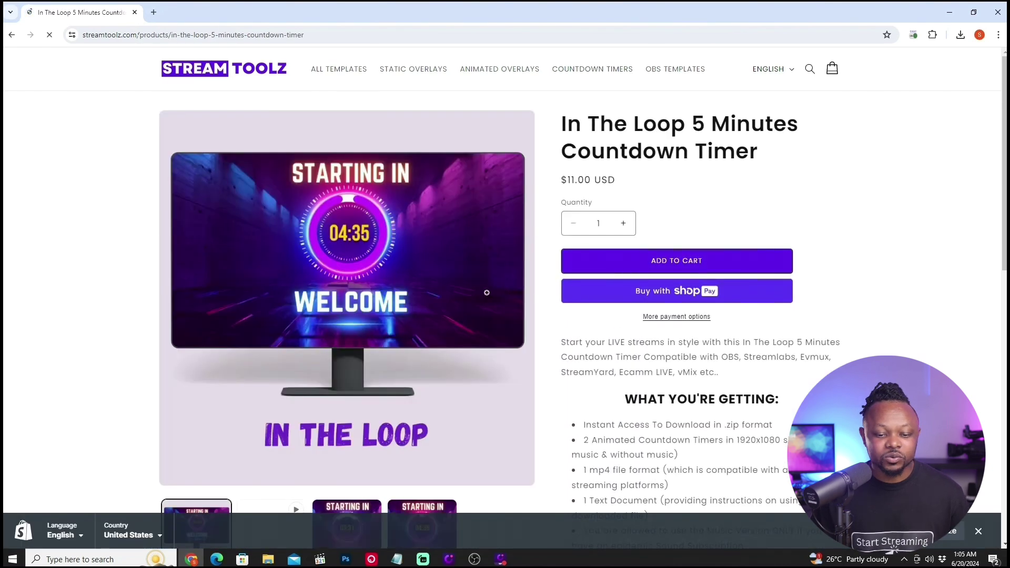
scroll(100, 328, "down", 2)
scroll(100, 328, "down", 1)
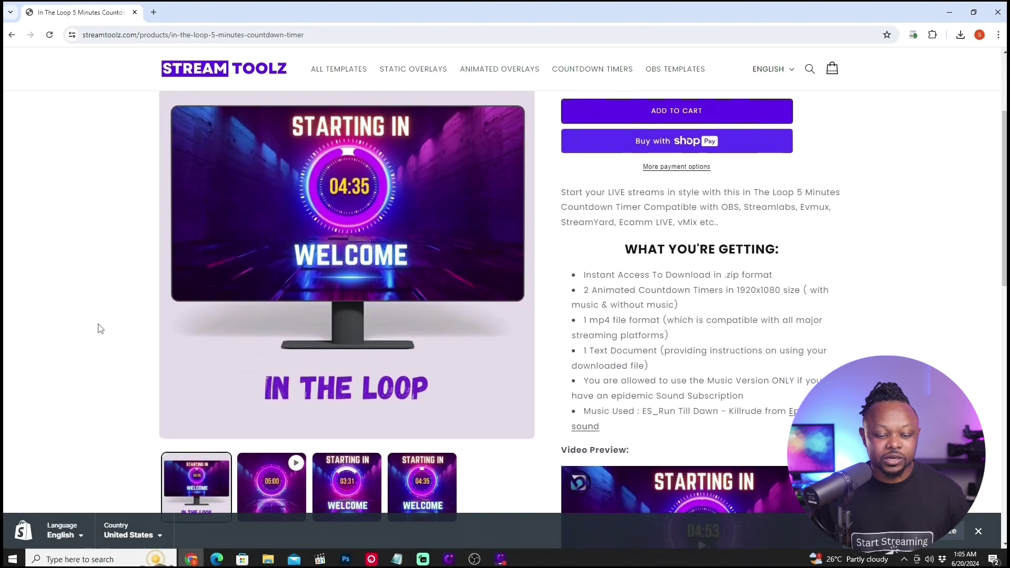
left_click(279, 499)
Step: Watch the In The Loop timer preview, then pause the video
scroll(106, 410, "up", 3)
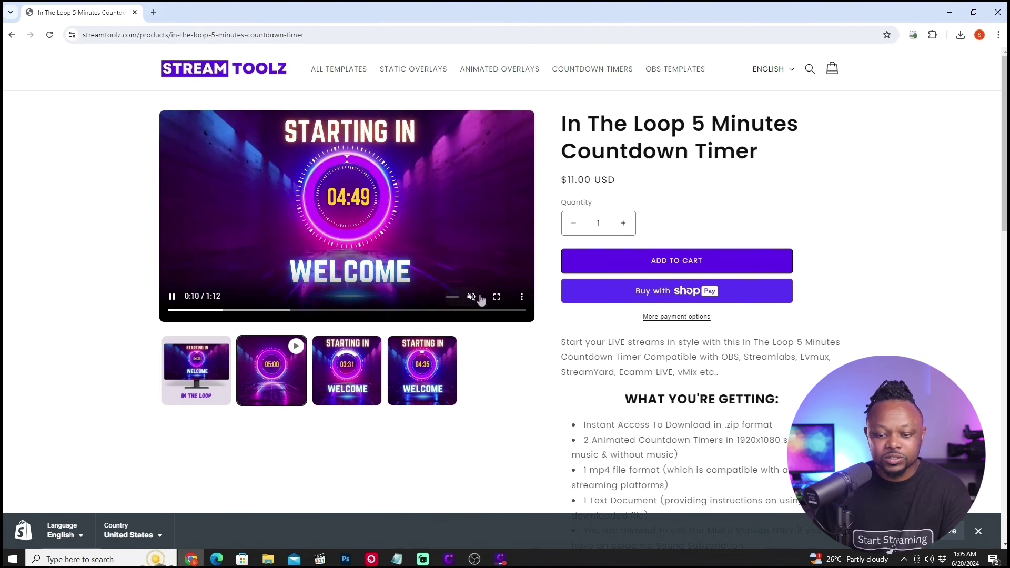
scroll(715, 424, "down", 3)
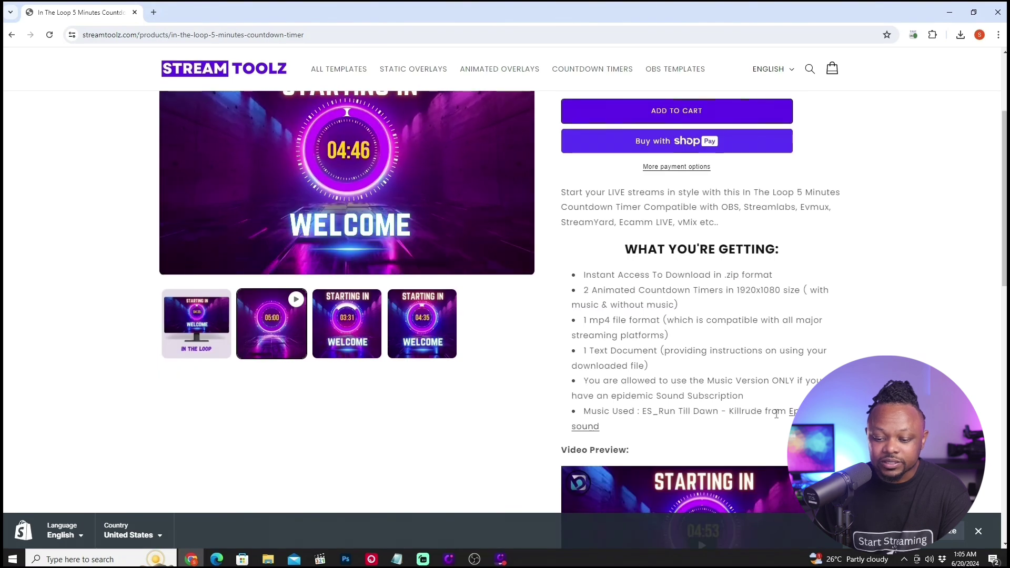
scroll(399, 363, "up", 3)
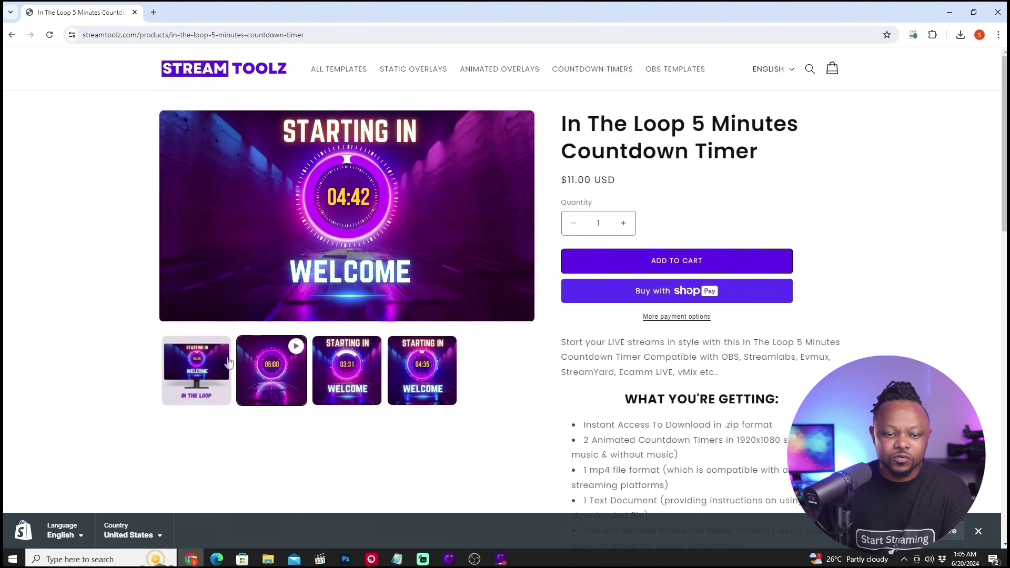
mouse_move(314, 286)
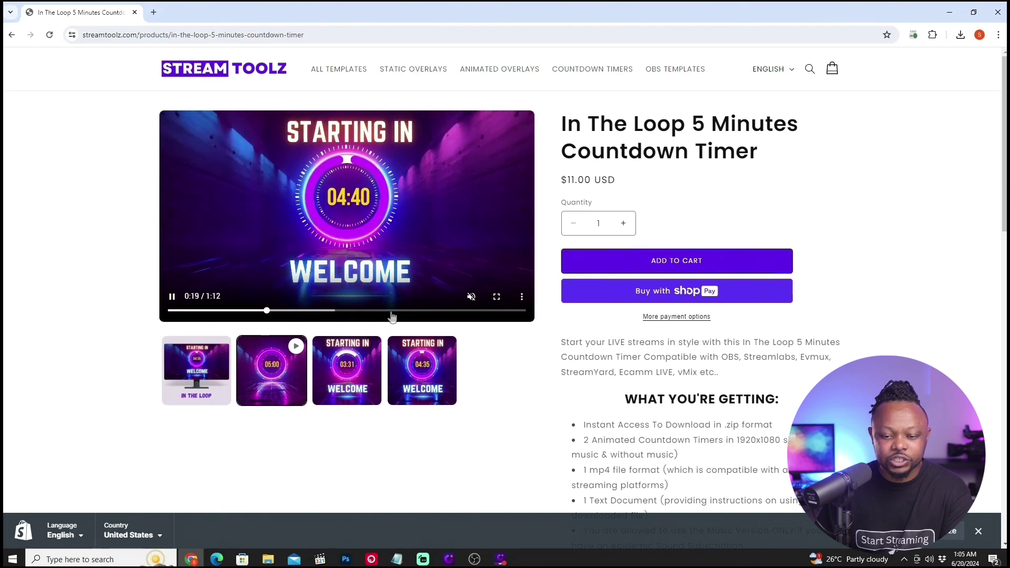
scroll(294, 321, "down", 1)
scroll(247, 322, "up", 1)
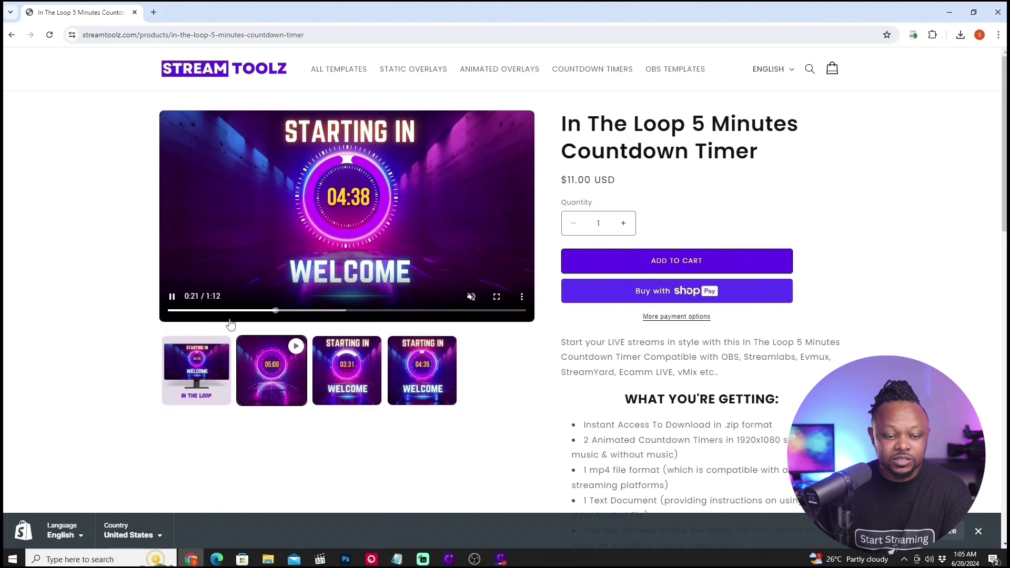
left_click(172, 297)
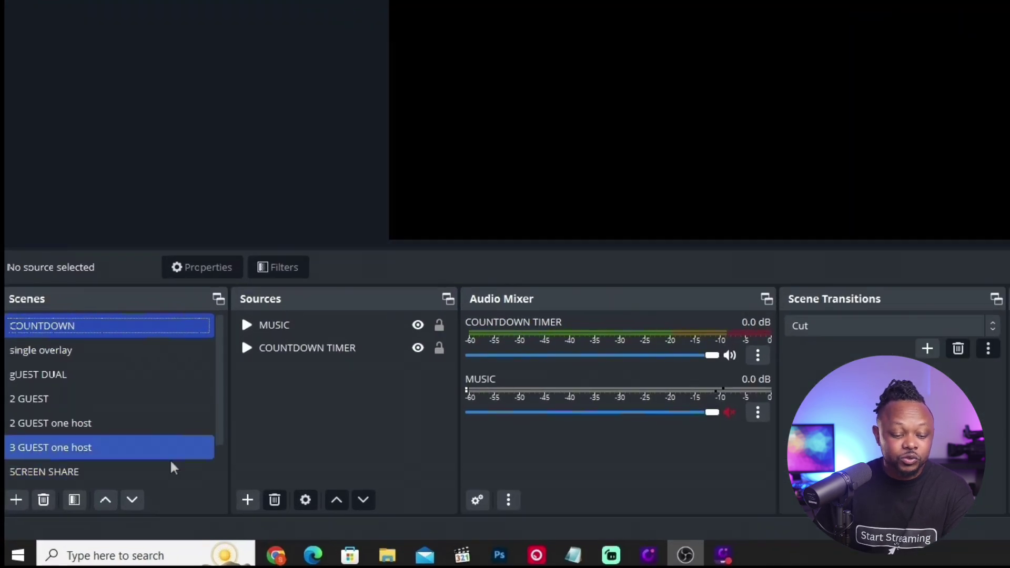
Step: Add a scene under Scenes, replacing 'Scene 2' with the name INTRO TIMER
scroll(153, 447, "down", 1)
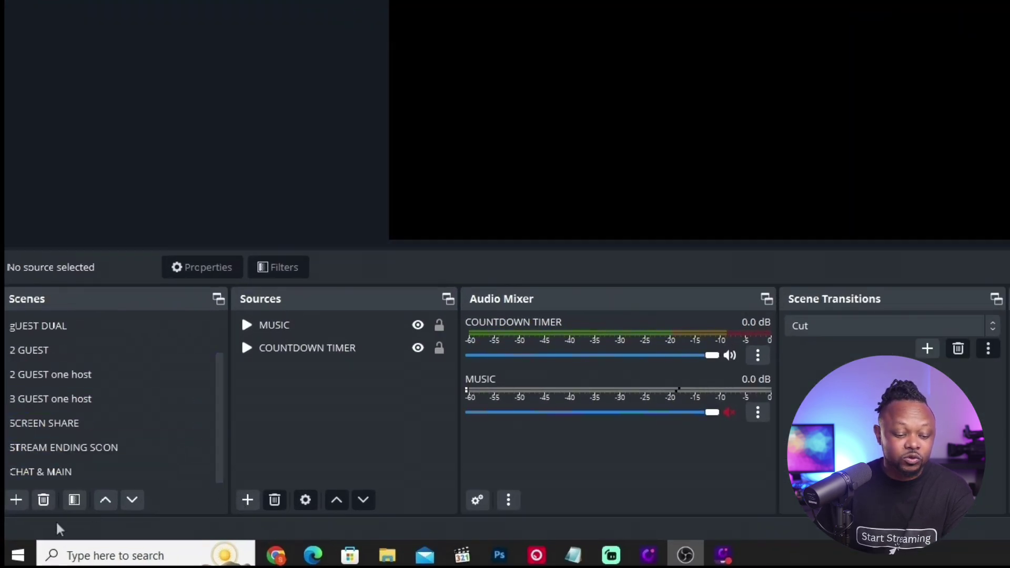
left_click(17, 500)
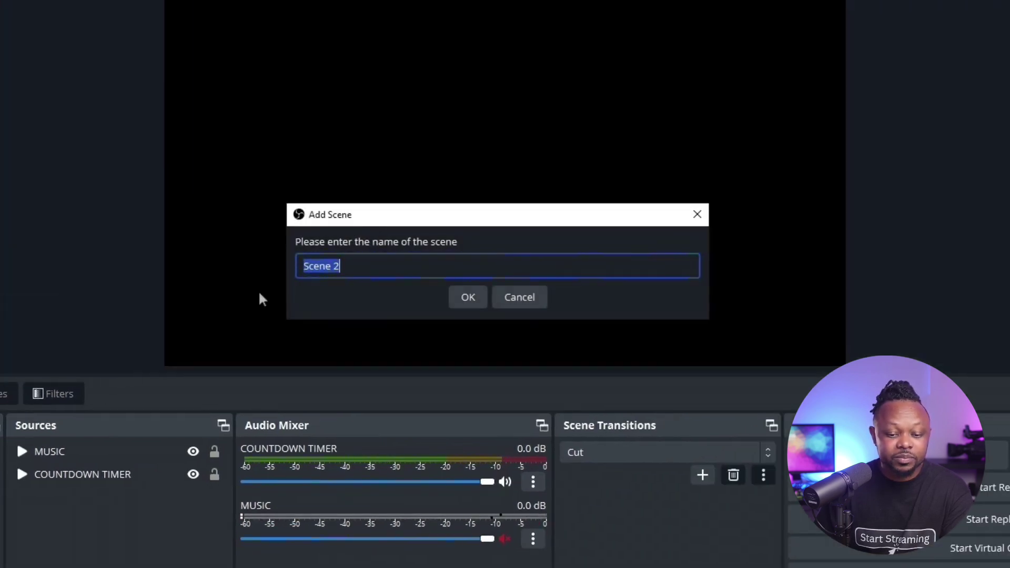
key("BackSpace")
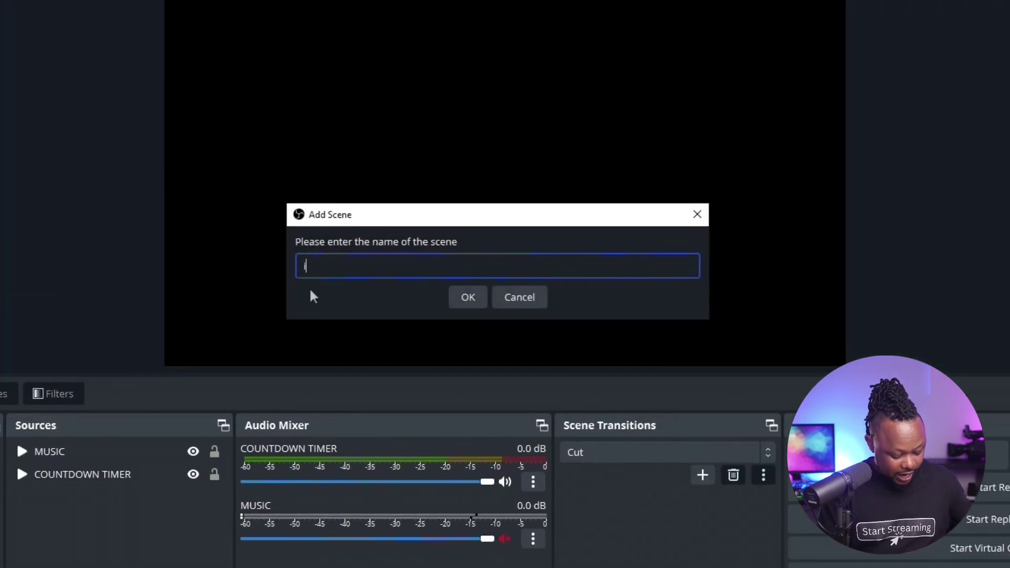
type("intero")
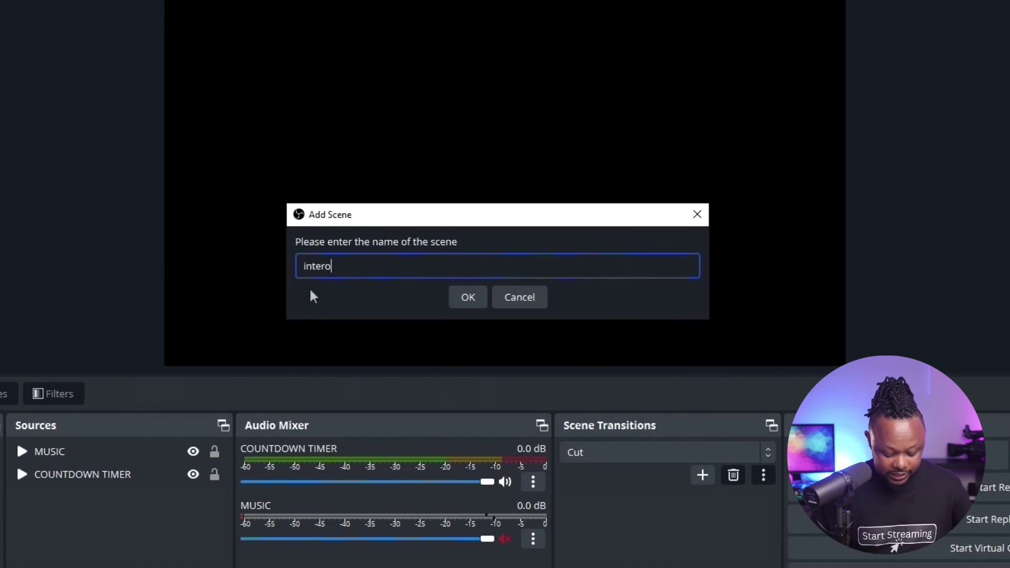
key("BackSpace")
key("BackSpace")
key("BackSpace")
key("BackSpace")
key("BackSpace")
key("BackSpace")
type("INTRO TIMER")
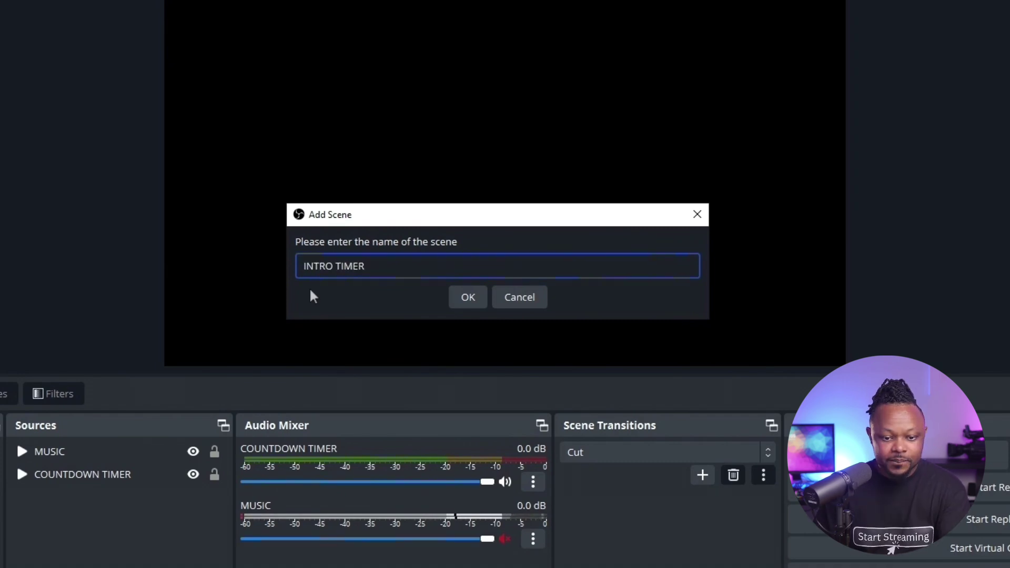
left_click(480, 303)
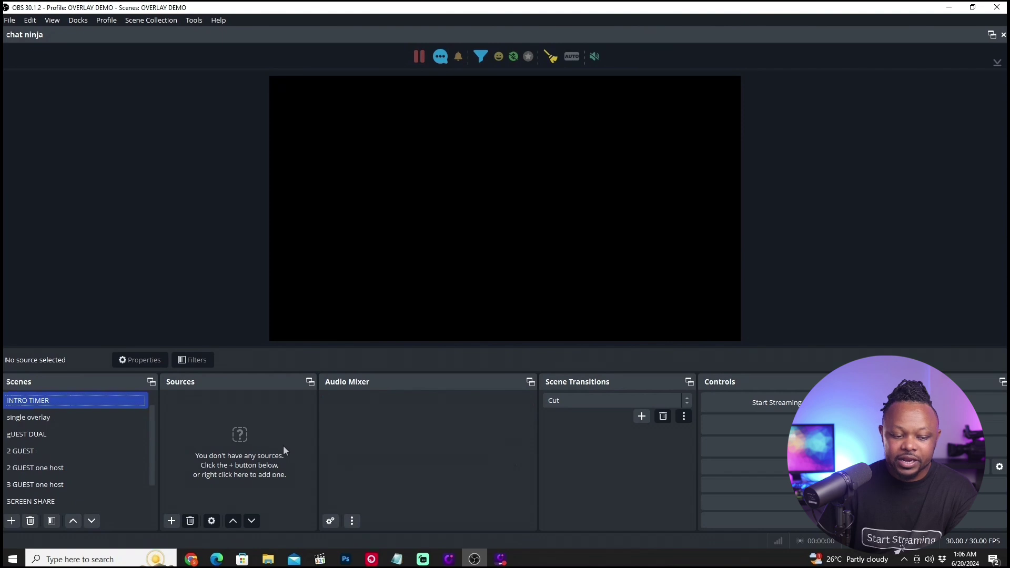
Step: Drag INTRO TIMER above COUNTDOWN and add a Media Source named TIMER to it
scroll(152, 421, "up", 1)
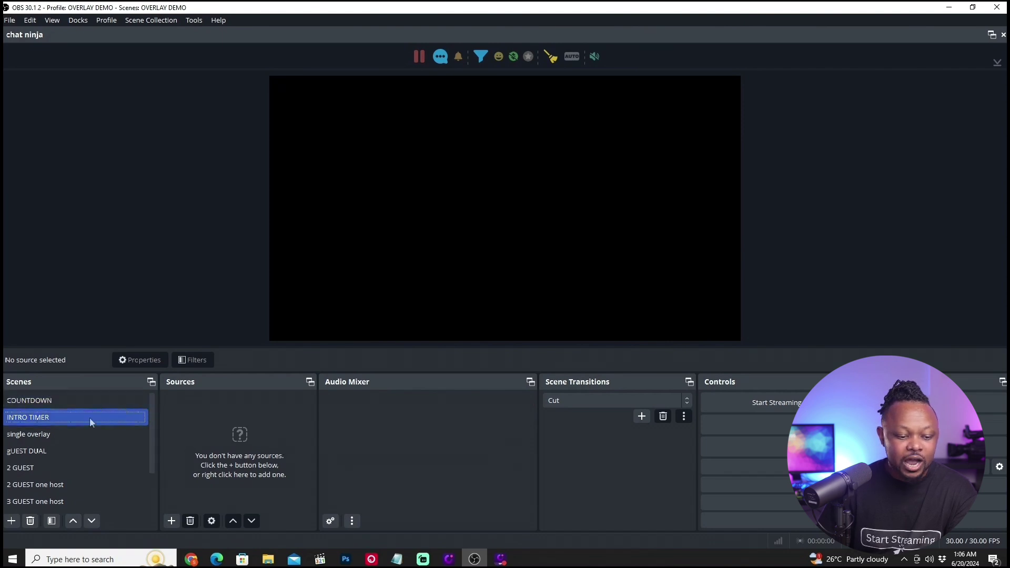
left_click_drag(89, 418, 80, 395)
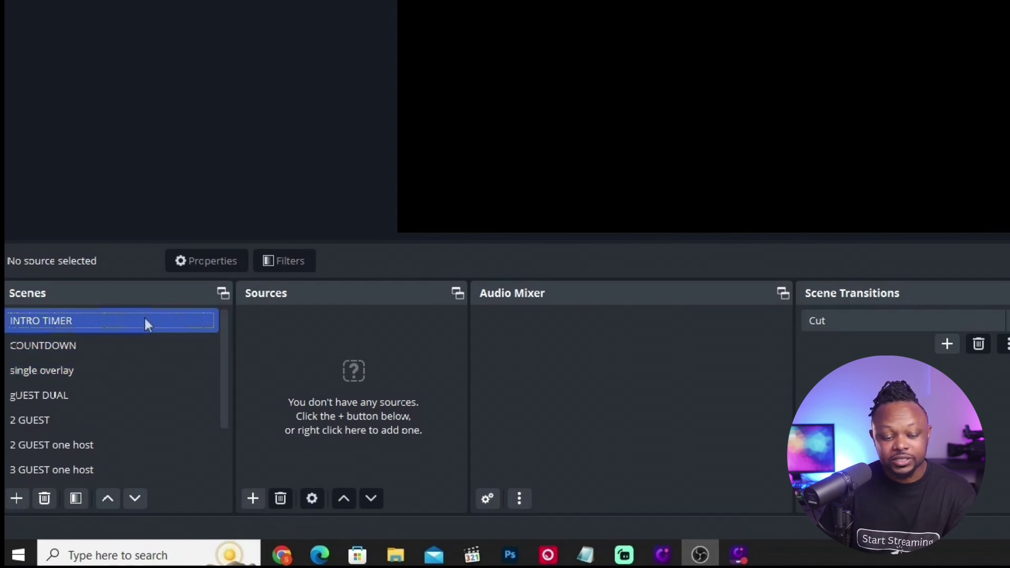
left_click(253, 500)
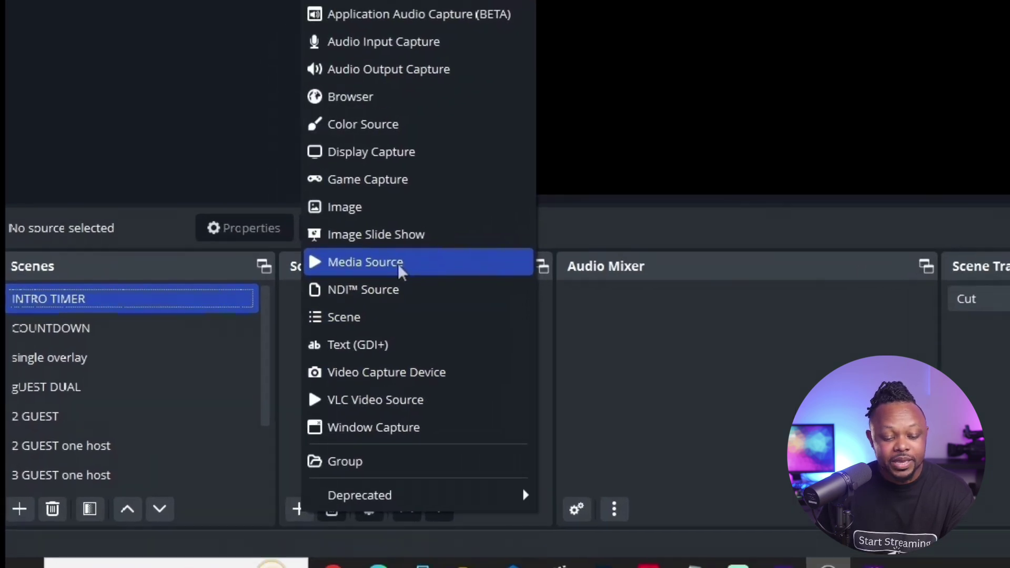
left_click(337, 292)
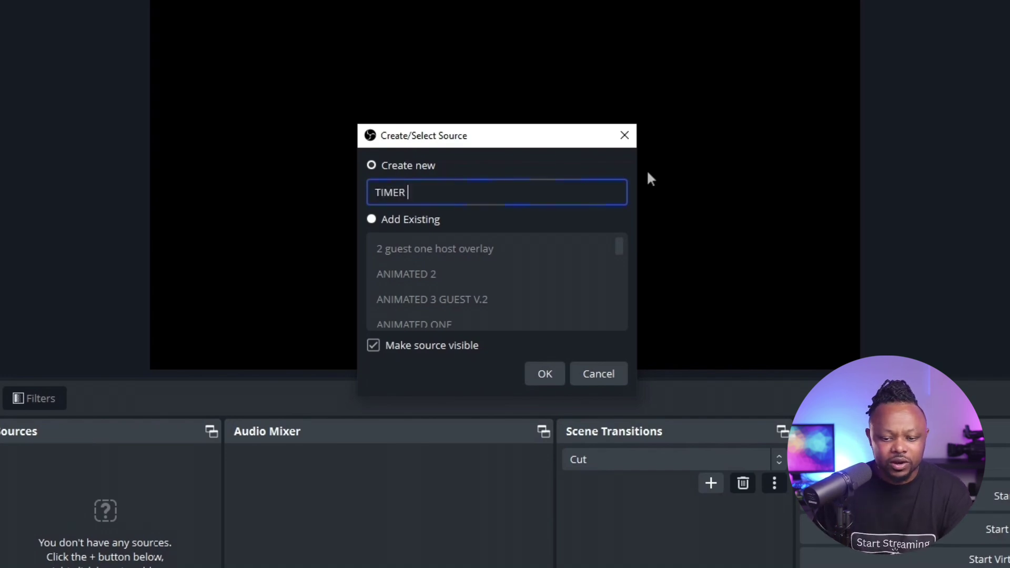
left_click(545, 373)
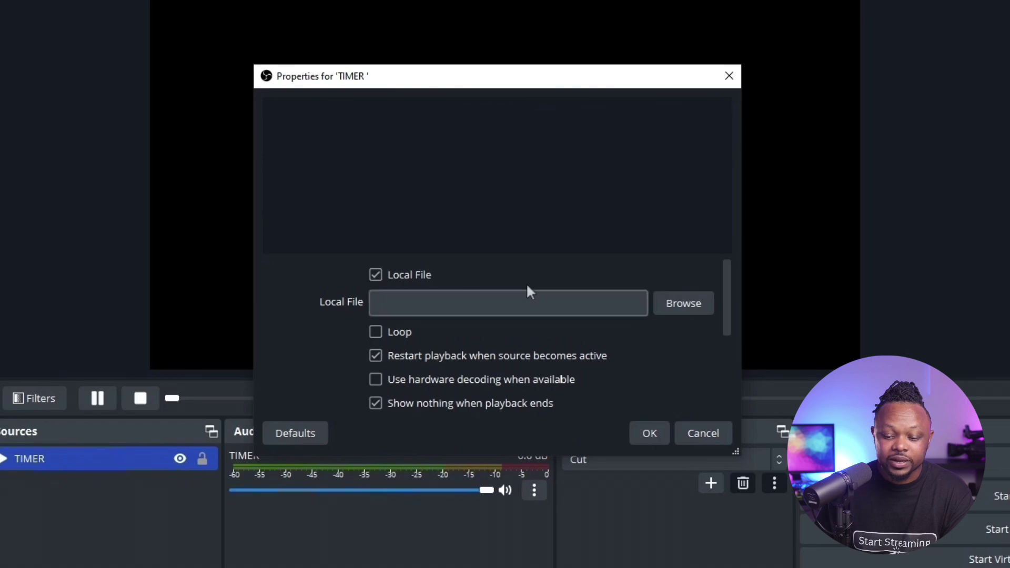
Step: Browse for TIMER's local file by pasting the COUNTDOWN TIMERS folder path, then widen the file pane
left_click(687, 303)
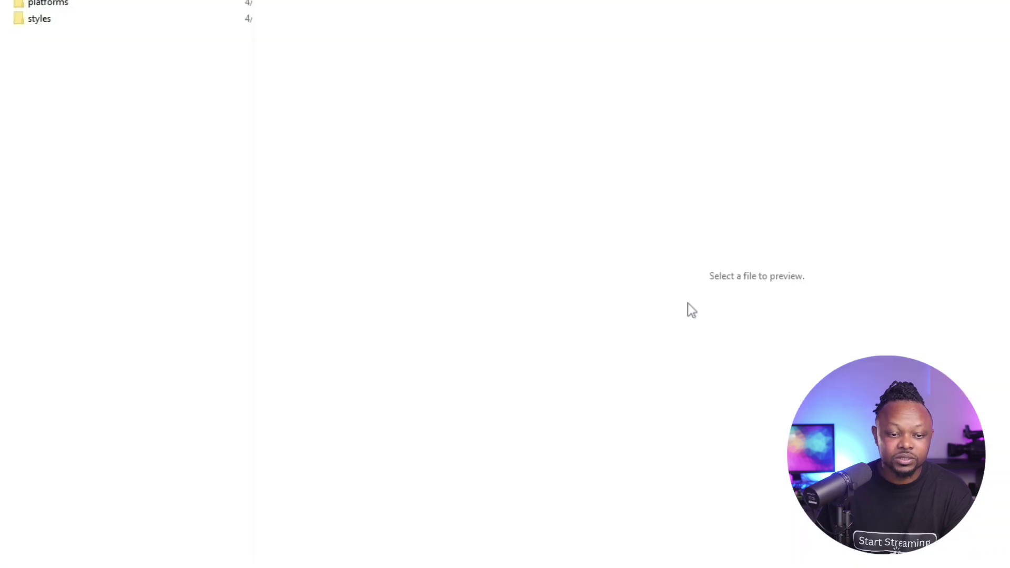
left_click(427, 33)
right_click(251, 38)
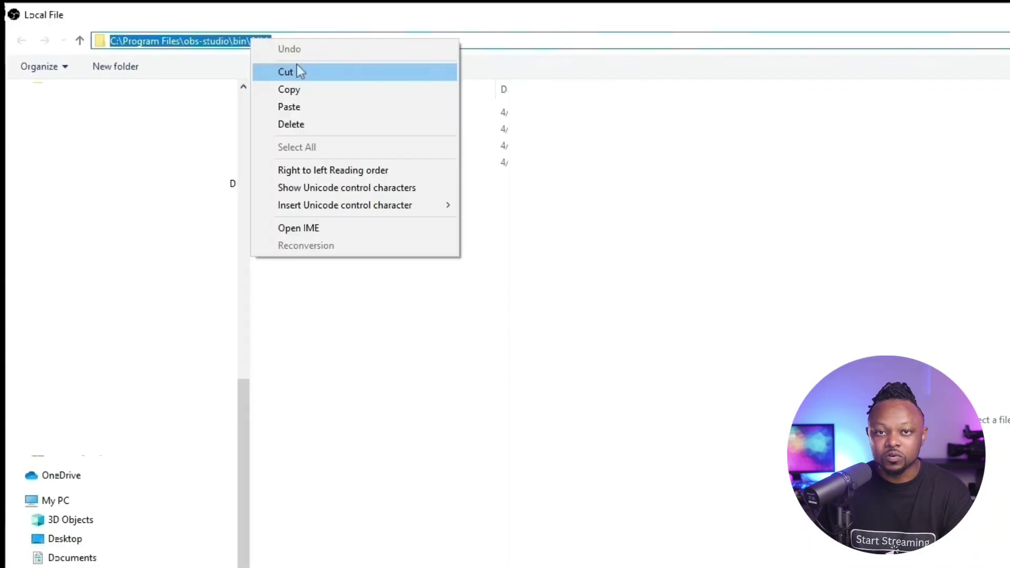
left_click(320, 108)
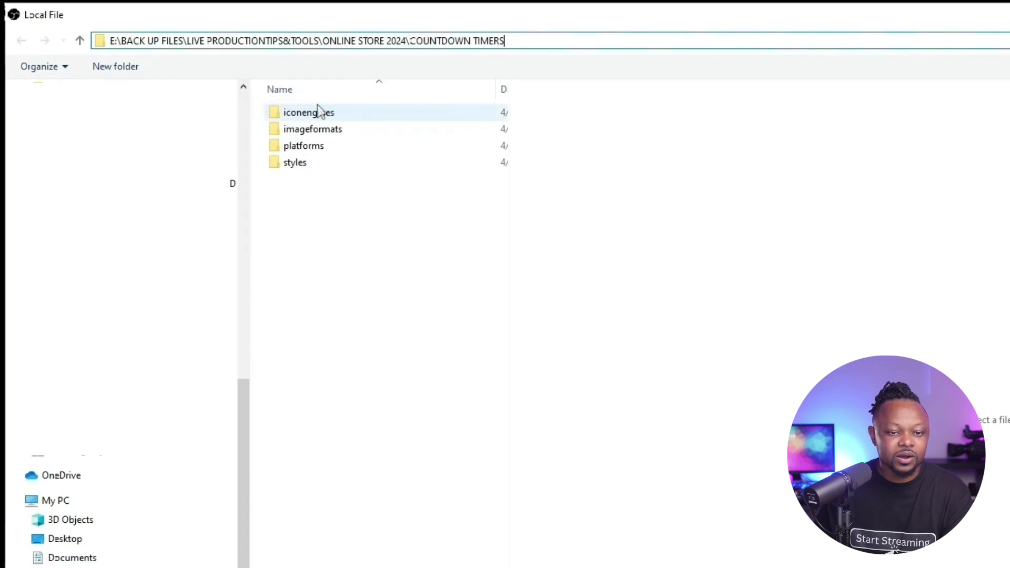
key("Return")
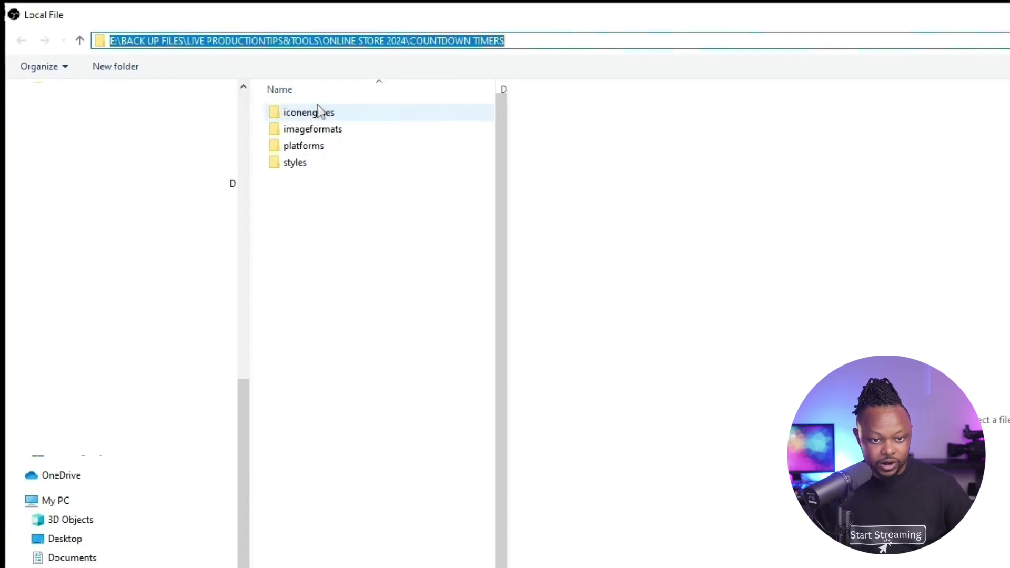
left_click_drag(509, 156, 918, 179)
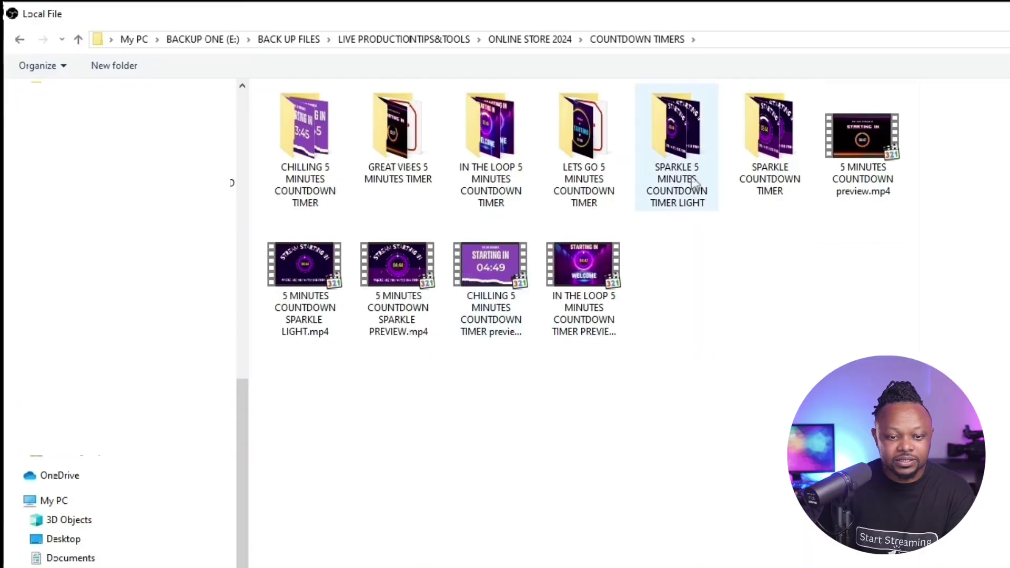
Step: Choose IN THE LOOP 5 MINUTES COUNTDOWN TIMER NO MUSIC.mp4 from its folder as TIMER's file
double_click(513, 182)
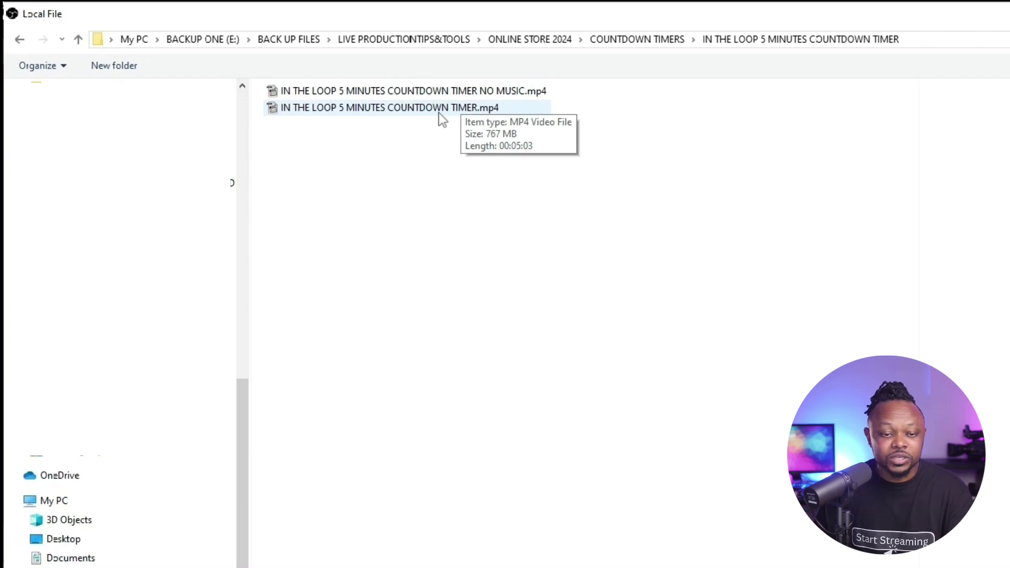
left_click(485, 94)
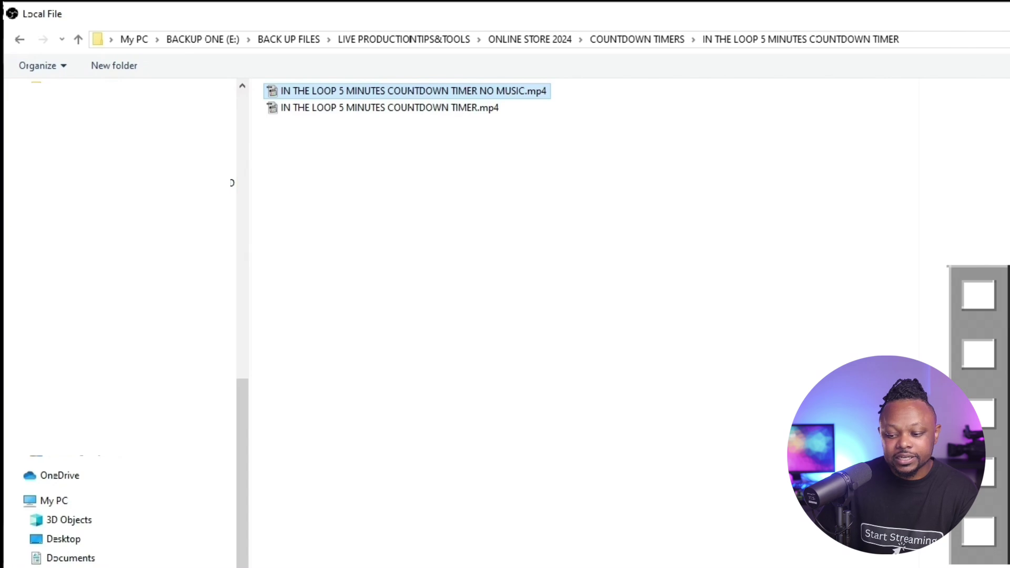
key("Return")
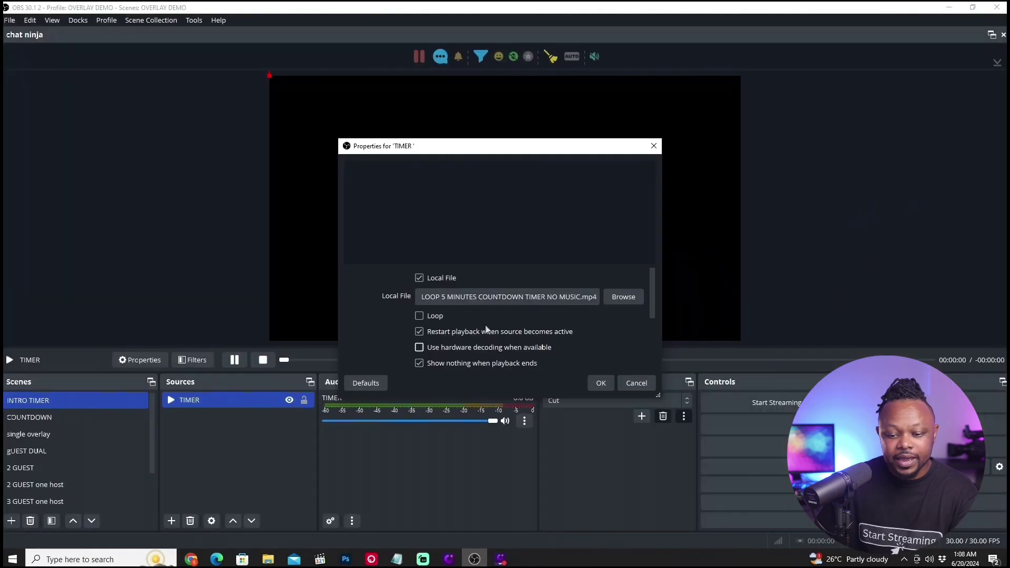
Step: Apply TIMER's properties, then pause the countdown video and rewind it to 05:00
left_click(594, 385)
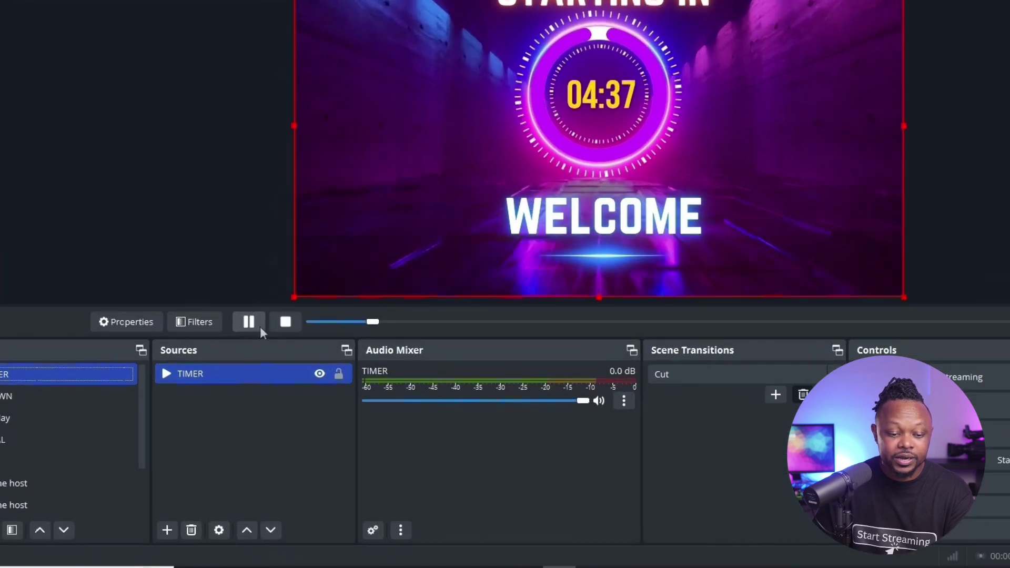
left_click(260, 328)
left_click_drag(372, 322, 312, 336)
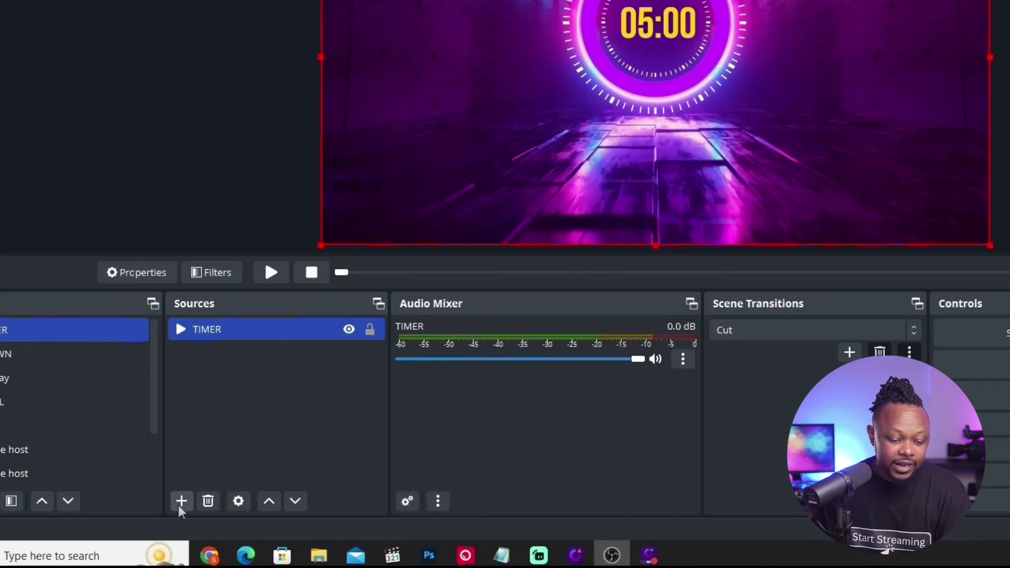
Step: Add a second Media Source named MUSIC INTRO to the INTRO TIMER scene
left_click(172, 521)
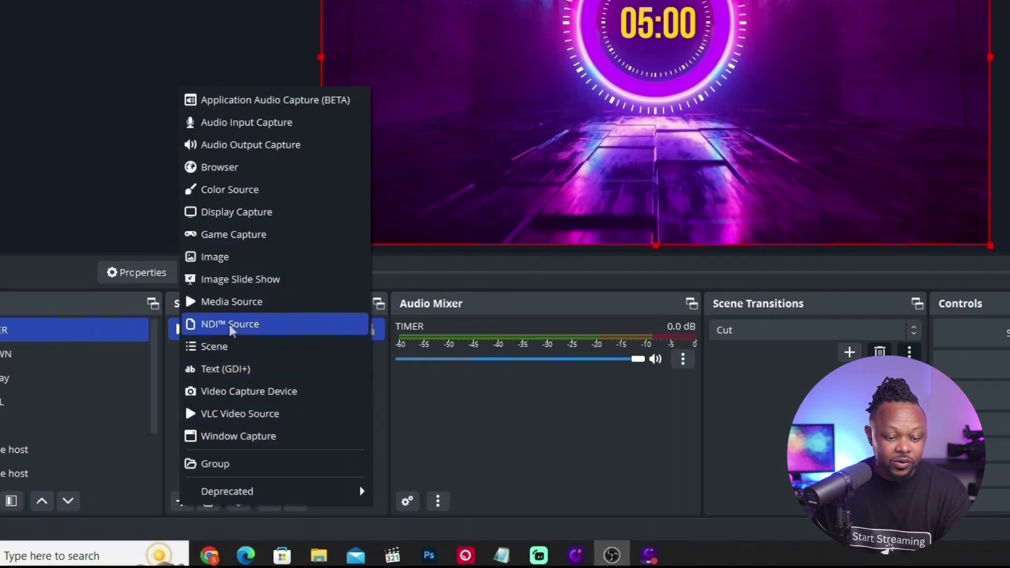
left_click(232, 303)
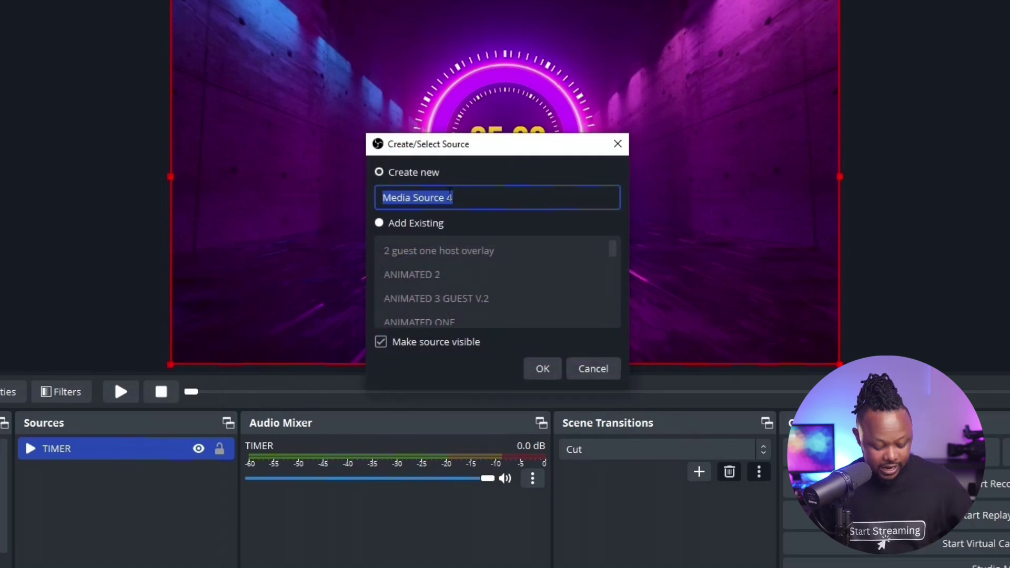
type("MUSIC")
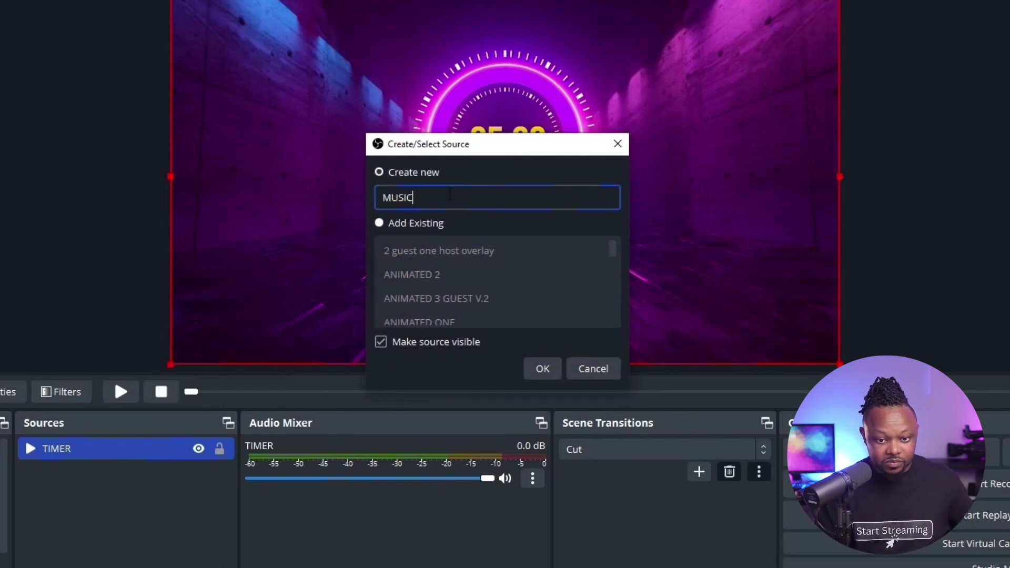
type(" INTRO")
key("Return")
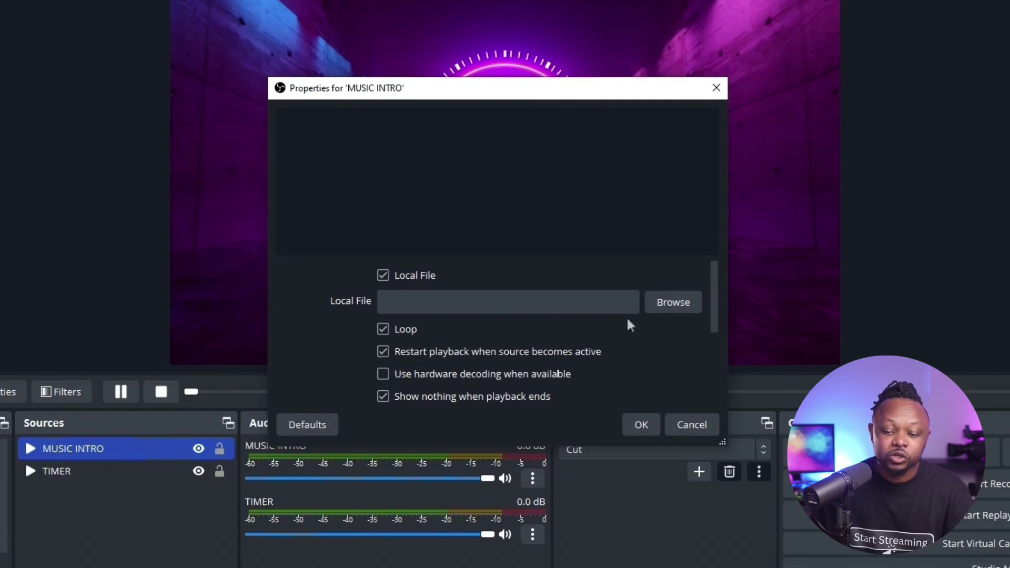
Step: Browse to the EPIDEMIC MUSIC folder and load ES_Slow Royale - Luwaks.mp3 as MUSIC INTRO's file
left_click(672, 303)
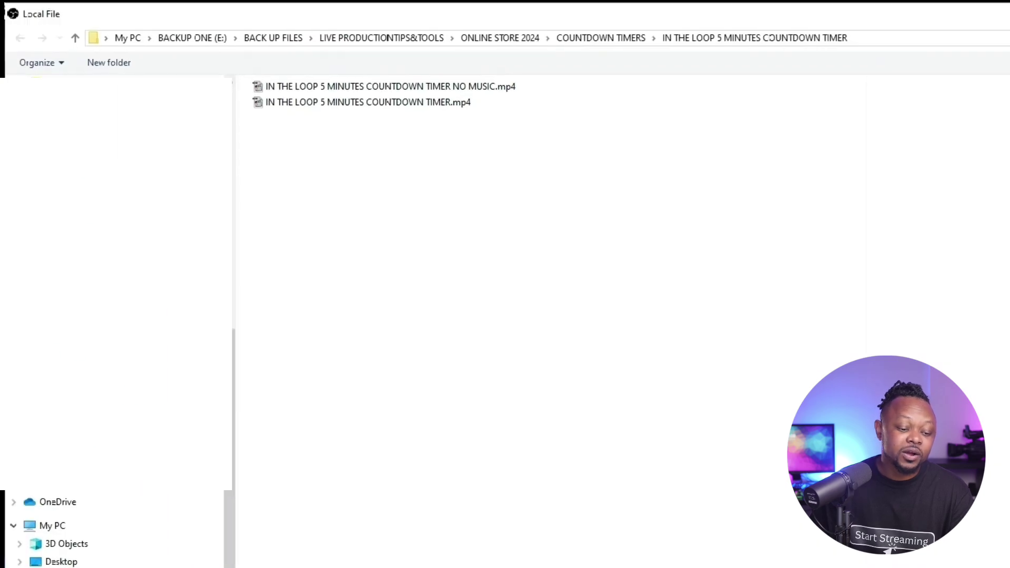
double_click(303, 152)
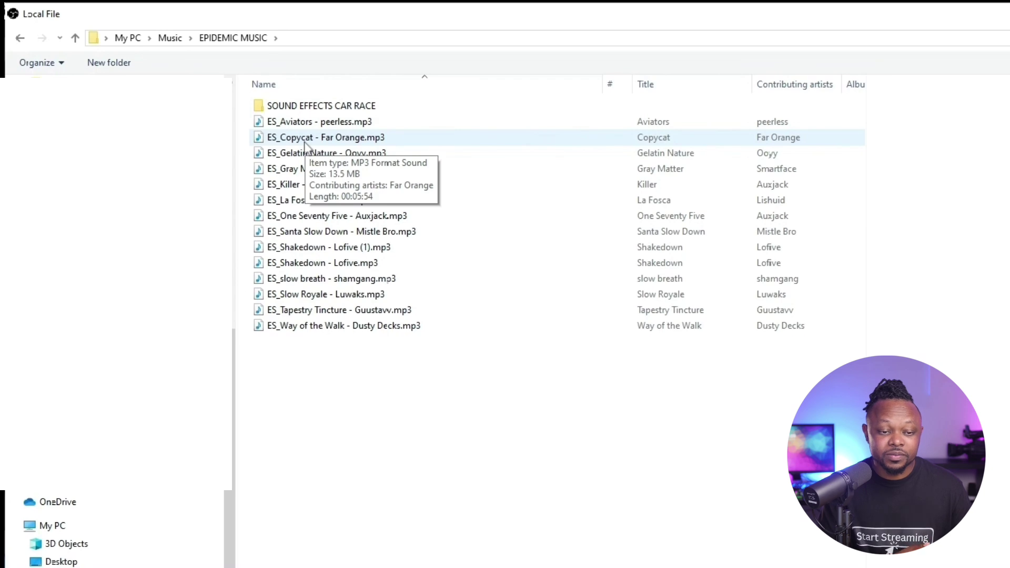
left_click(341, 326)
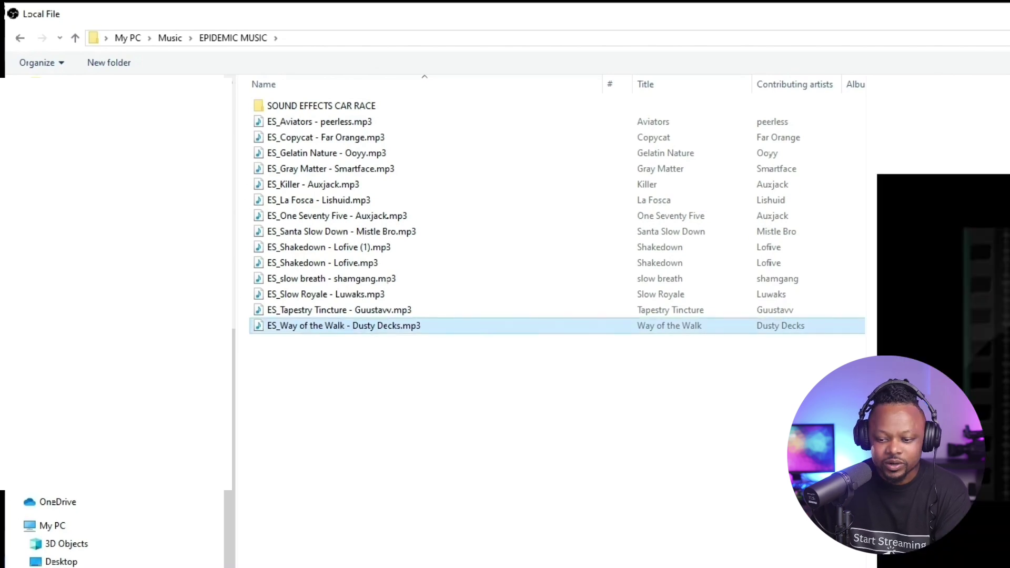
left_click(324, 123)
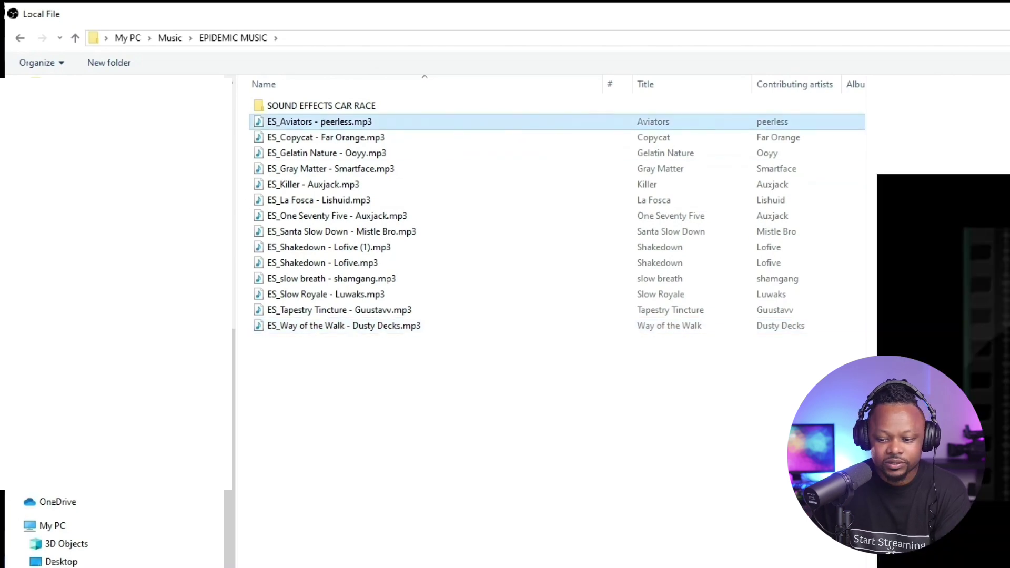
left_click(326, 138)
left_click(318, 296)
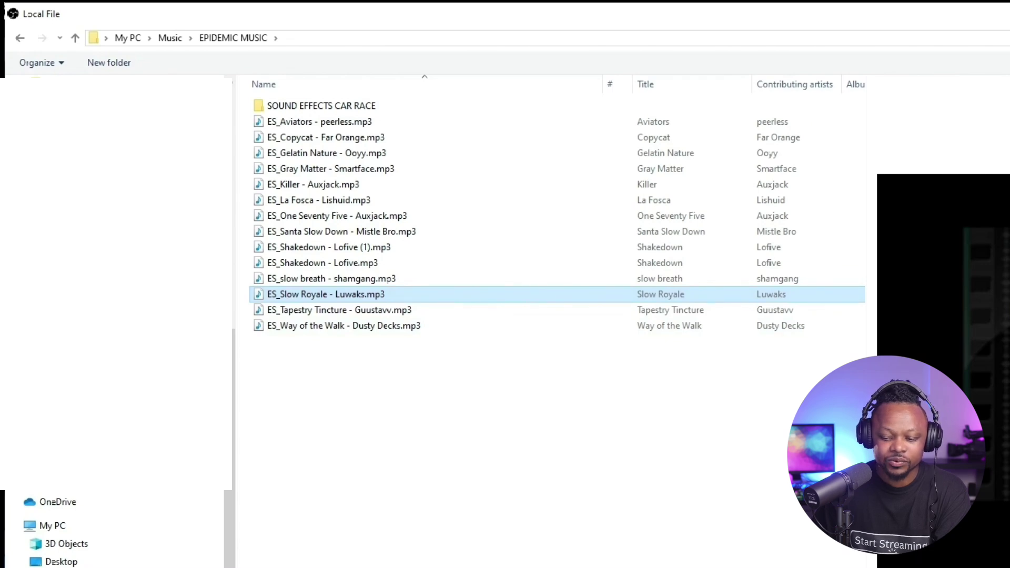
left_click(671, 421)
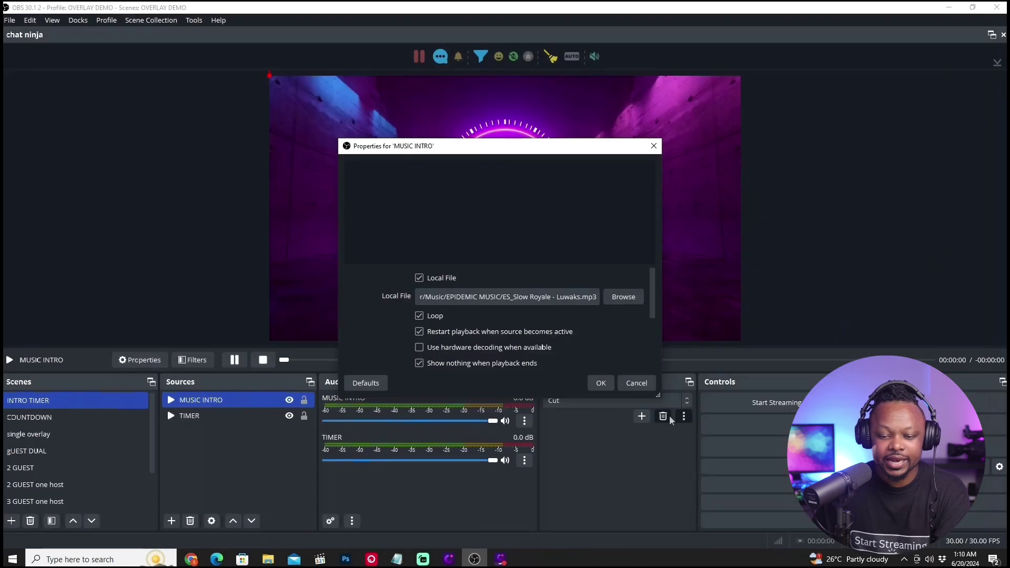
Step: Apply the Slow Royale track to MUSIC INTRO and bring up its audio mixer options
left_click(599, 384)
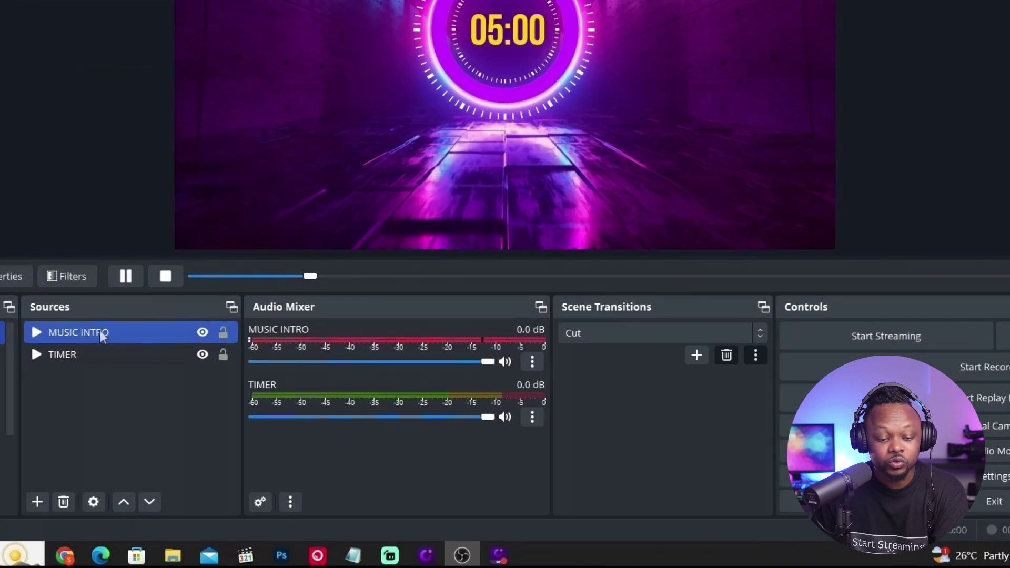
left_click(532, 362)
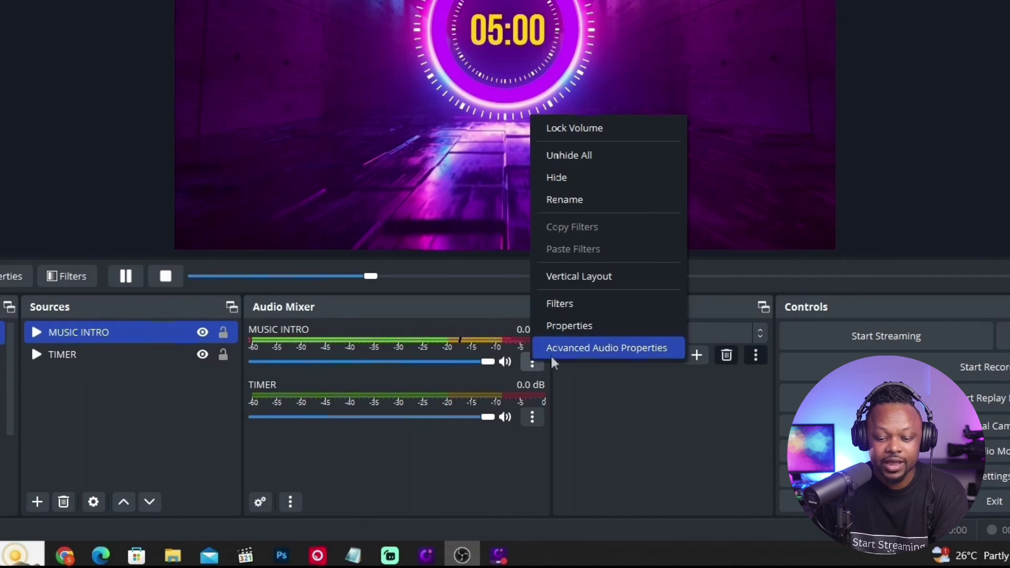
Step: In Advanced Audio Properties, set MUSIC INTRO's audio monitoring to Monitor and Output
left_click(576, 351)
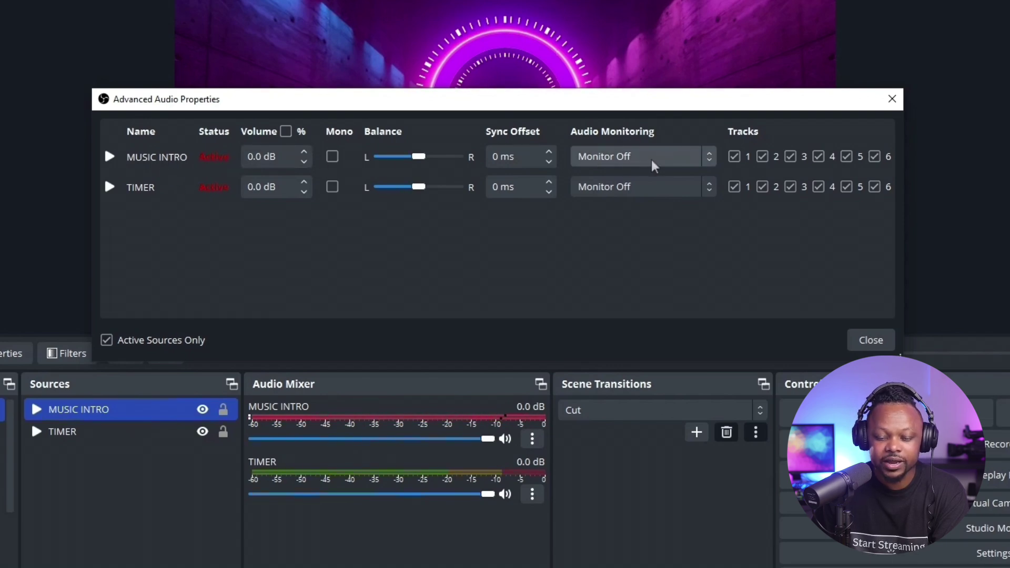
left_click(671, 161)
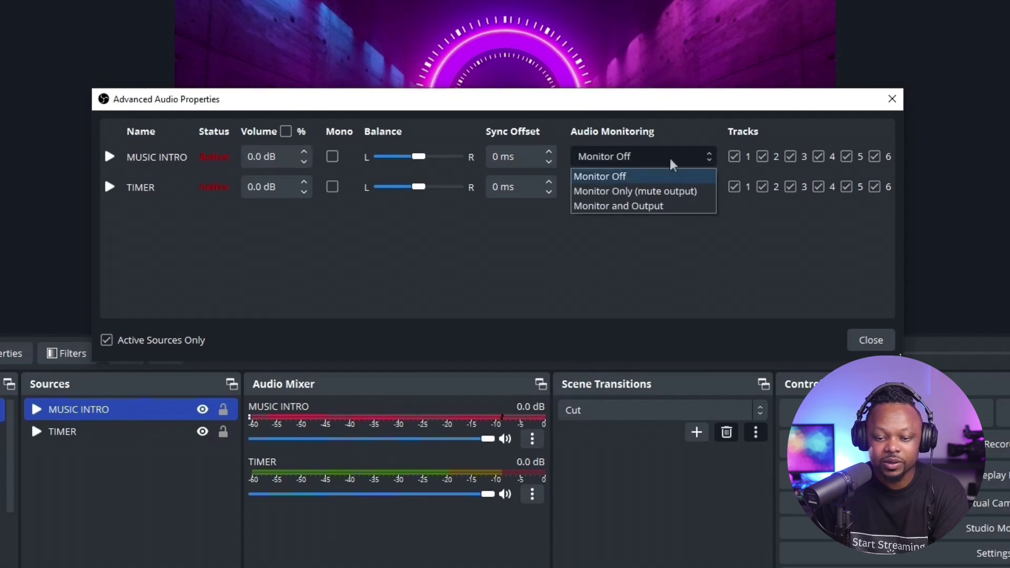
left_click(625, 206)
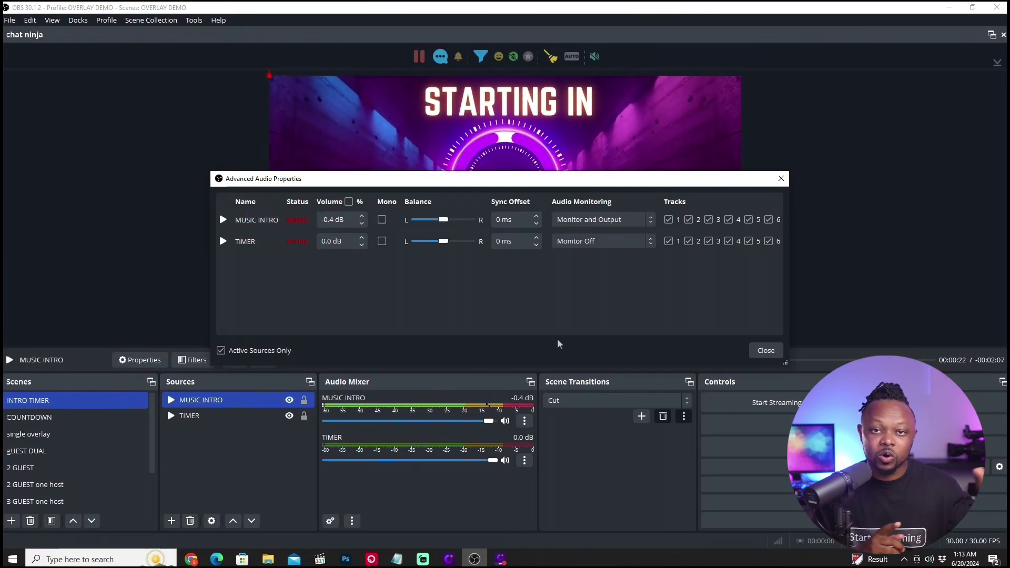
left_click(766, 350)
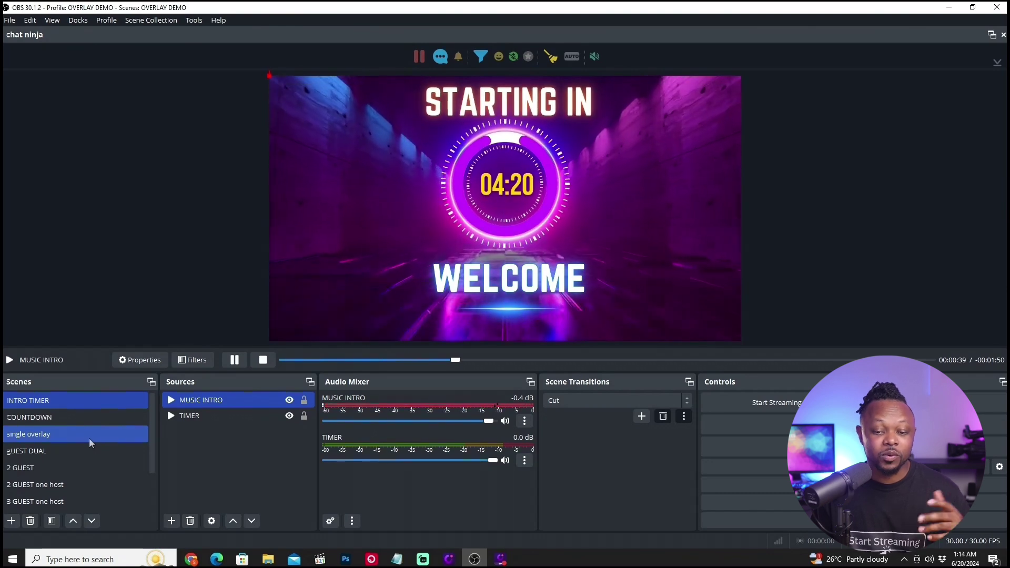
Step: Step through the COUNTDOWN, single overlay and GUEST DUAL scenes, ending on 2 GUEST
left_click(63, 418)
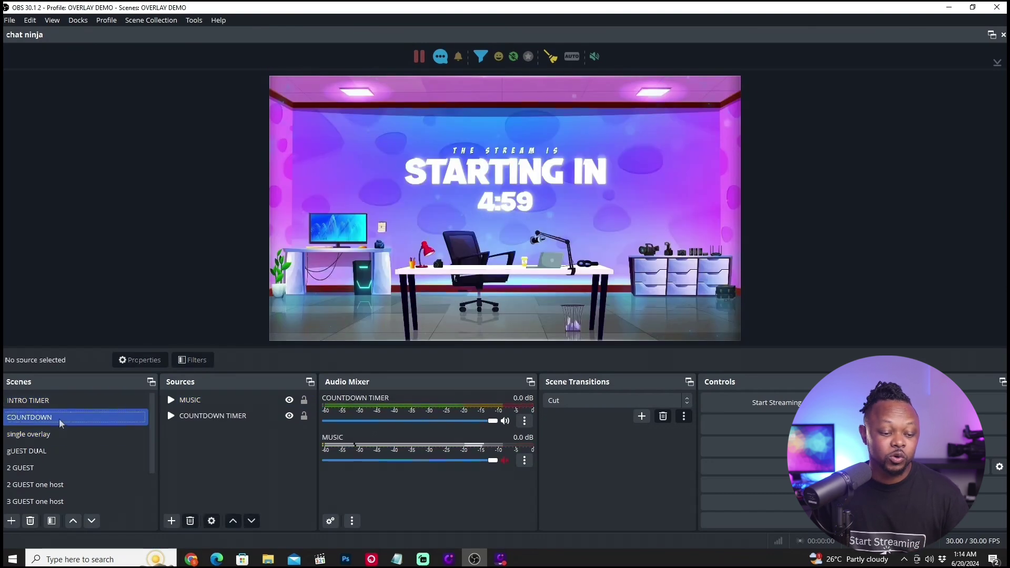
left_click(53, 439)
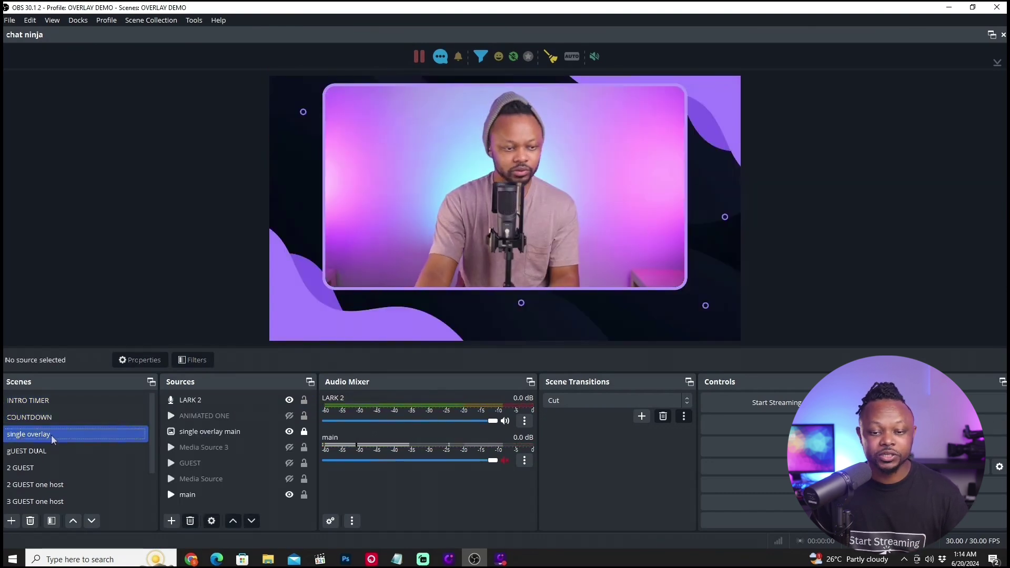
left_click(44, 451)
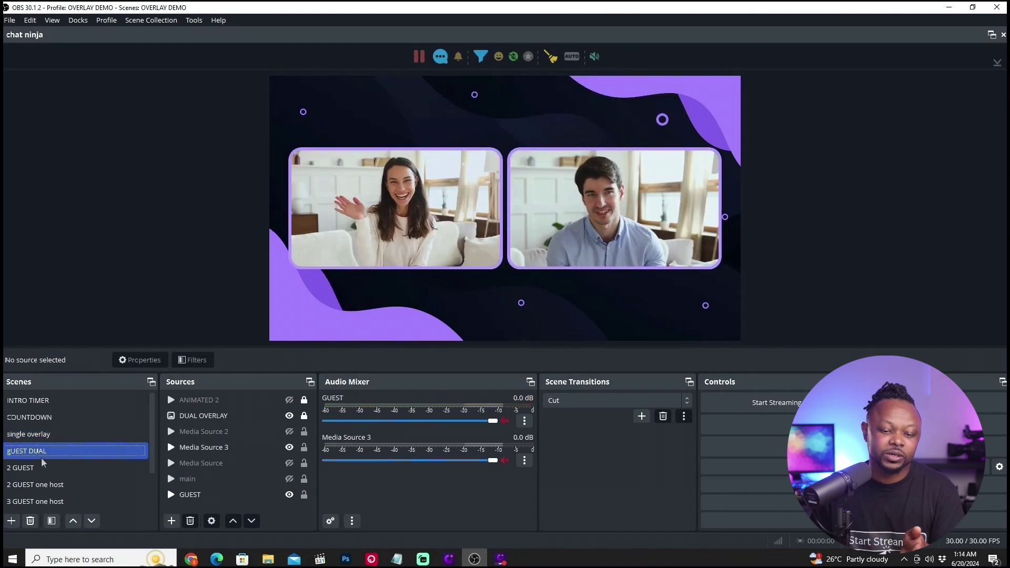
left_click(44, 468)
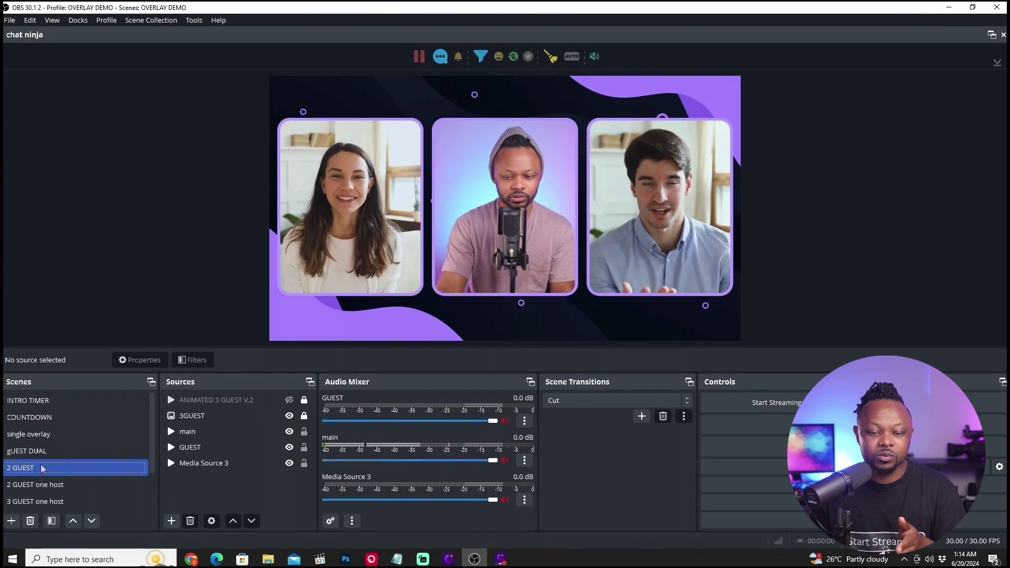